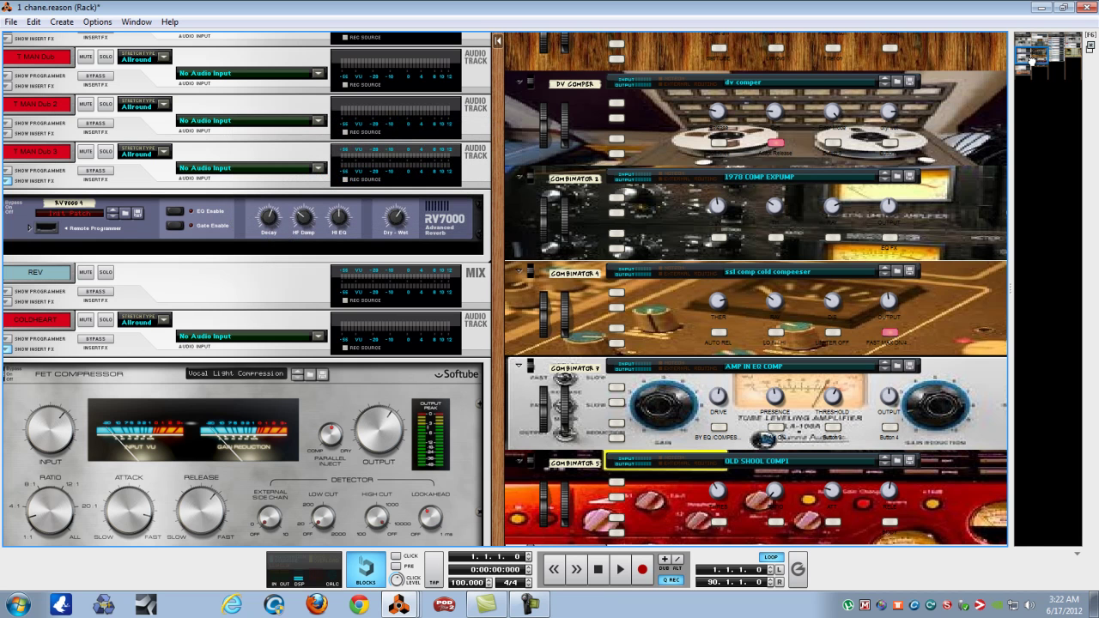
Examine the =Hook BUS 1= channel's Spider Audio, De Esser and FET Compressor devices from the front and their rear cabling
{"action": "scroll", "coordinate": [1031, 61], "scroll_direction": "up", "scroll_amount": 1}
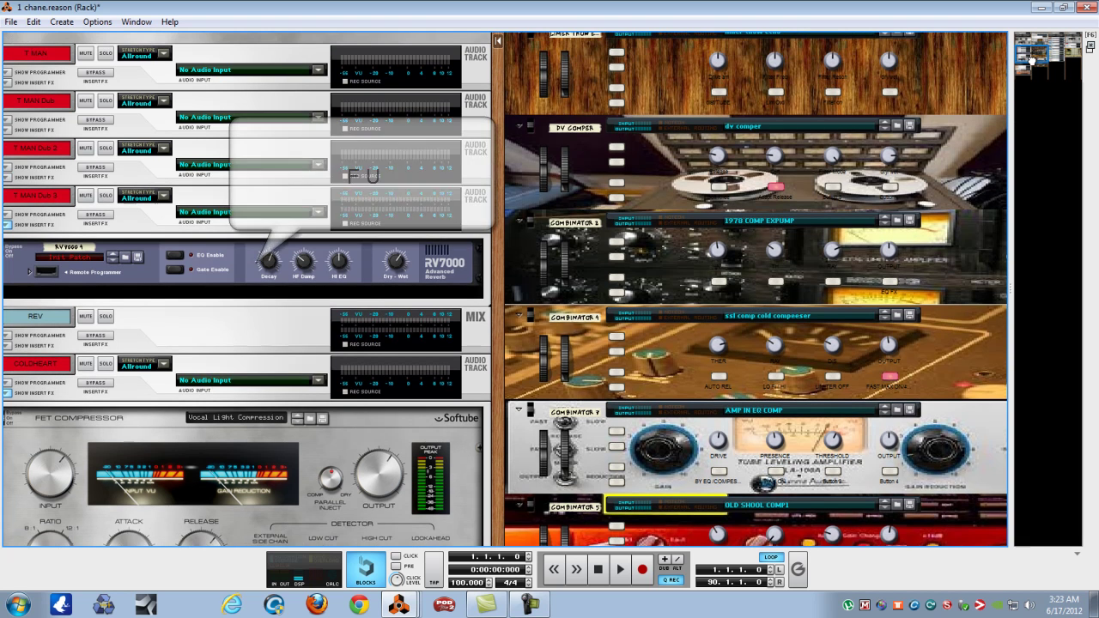
{"action": "scroll", "coordinate": [1031, 61], "scroll_direction": "down", "scroll_amount": 1}
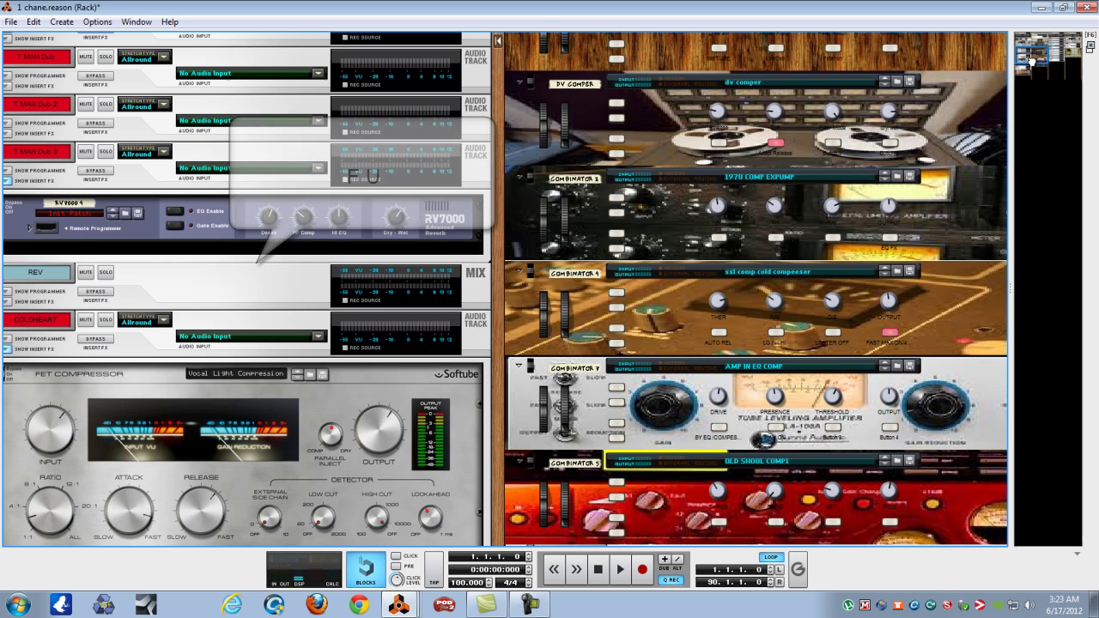
{"action": "scroll", "coordinate": [1031, 61], "scroll_direction": "up", "scroll_amount": 8}
{"action": "scroll", "coordinate": [1033, 48], "scroll_direction": "up", "scroll_amount": 3}
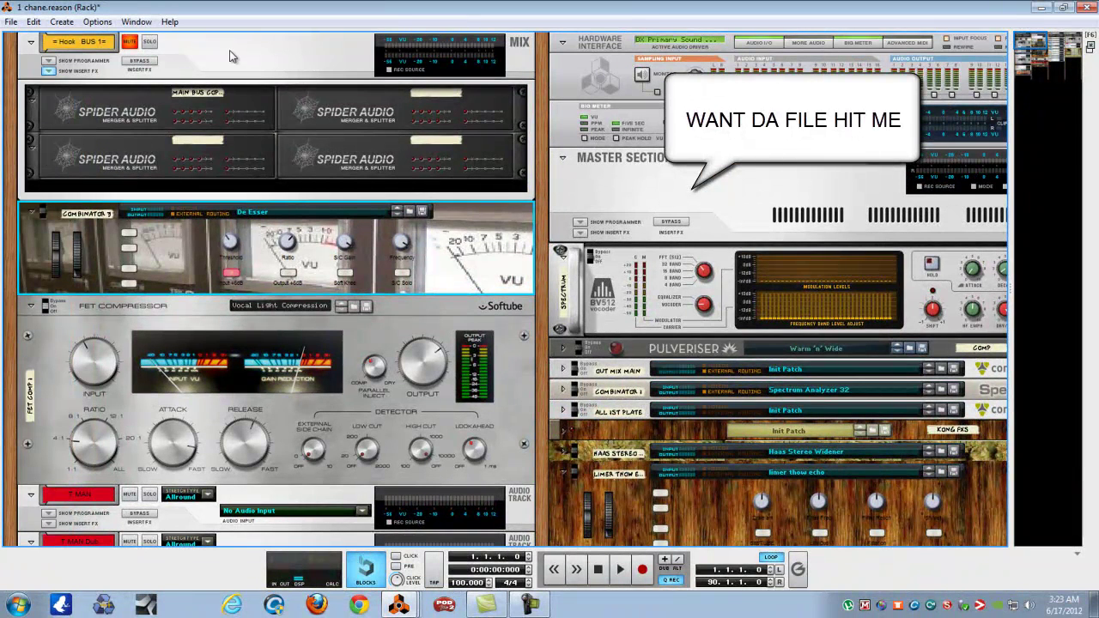
{"action": "key", "text": "Tab"}
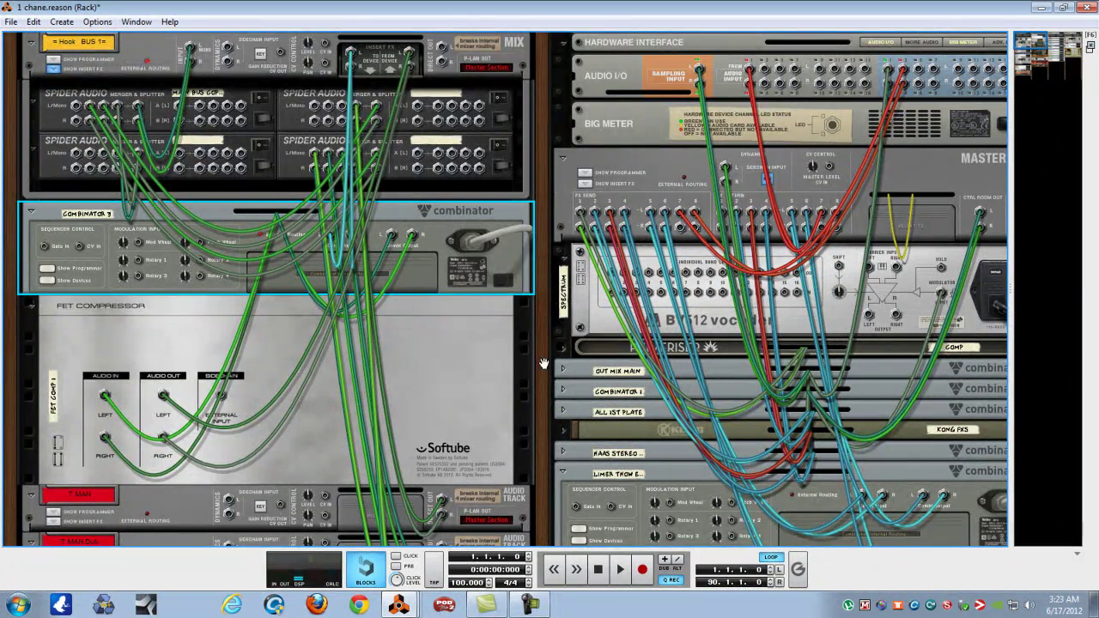
{"action": "scroll", "coordinate": [515, 369], "scroll_direction": "down", "scroll_amount": 5}
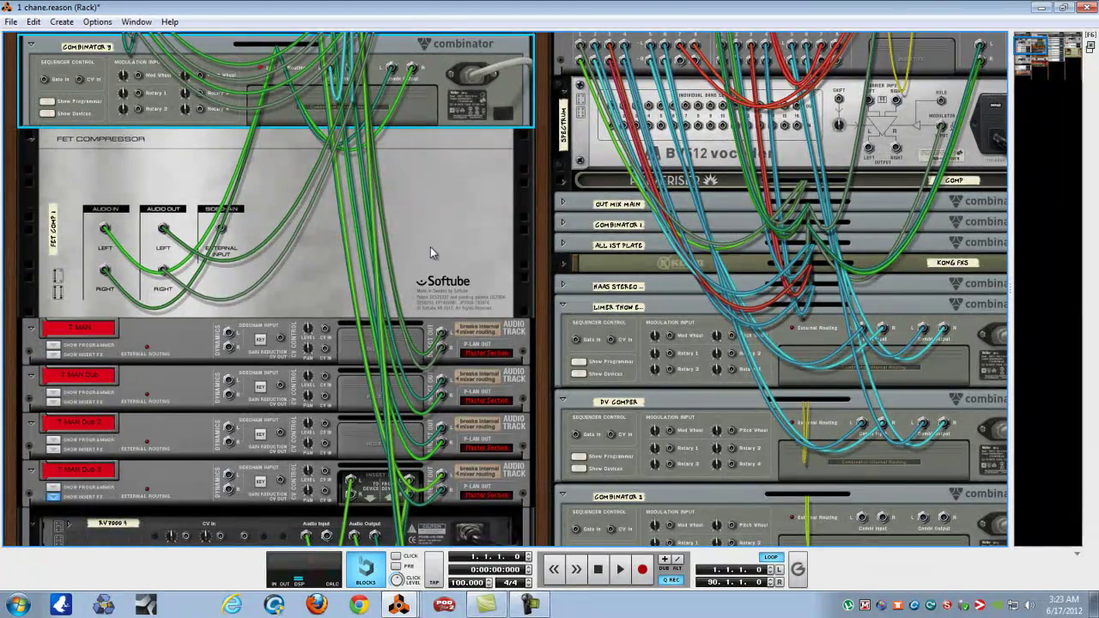
{"action": "left_click_drag", "start_coordinate": [543, 111], "coordinate": [541, 300]}
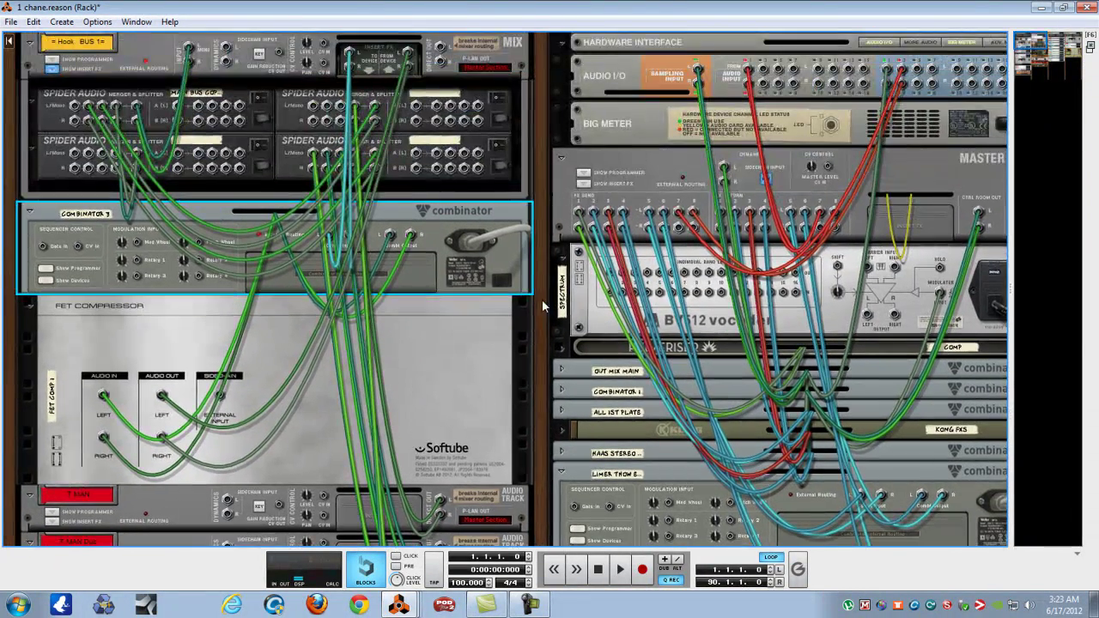
{"action": "key", "text": "Tab"}
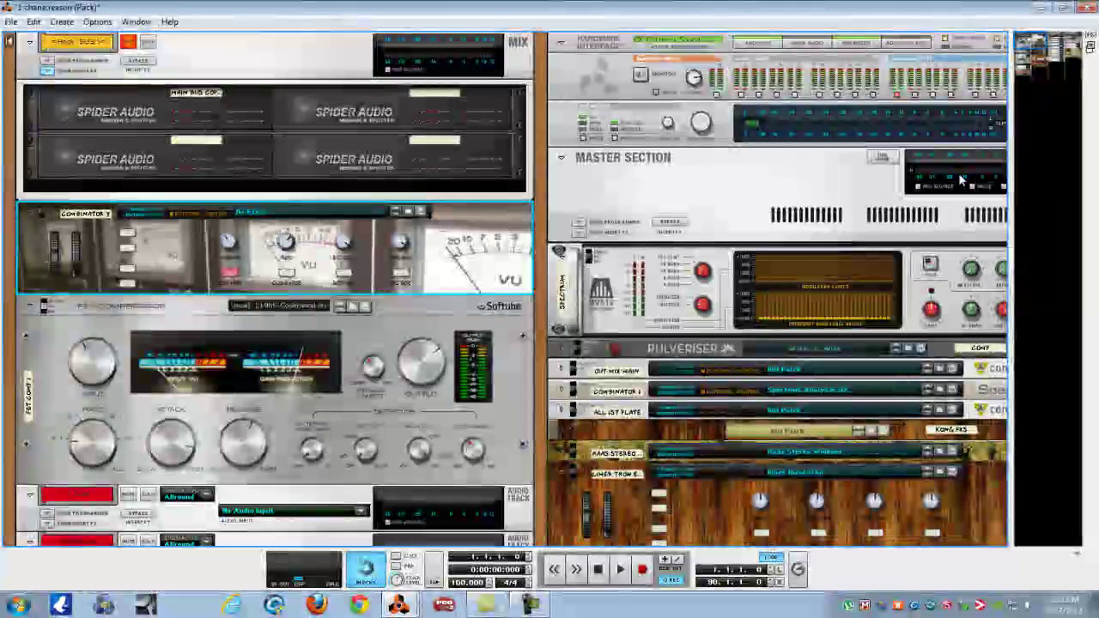
Inspect the front and rear wiring of the Master Section, its send effects and the neighbouring Dr. OctoRex rack column
{"action": "left_click_drag", "start_coordinate": [1039, 41], "coordinate": [1049, 45]}
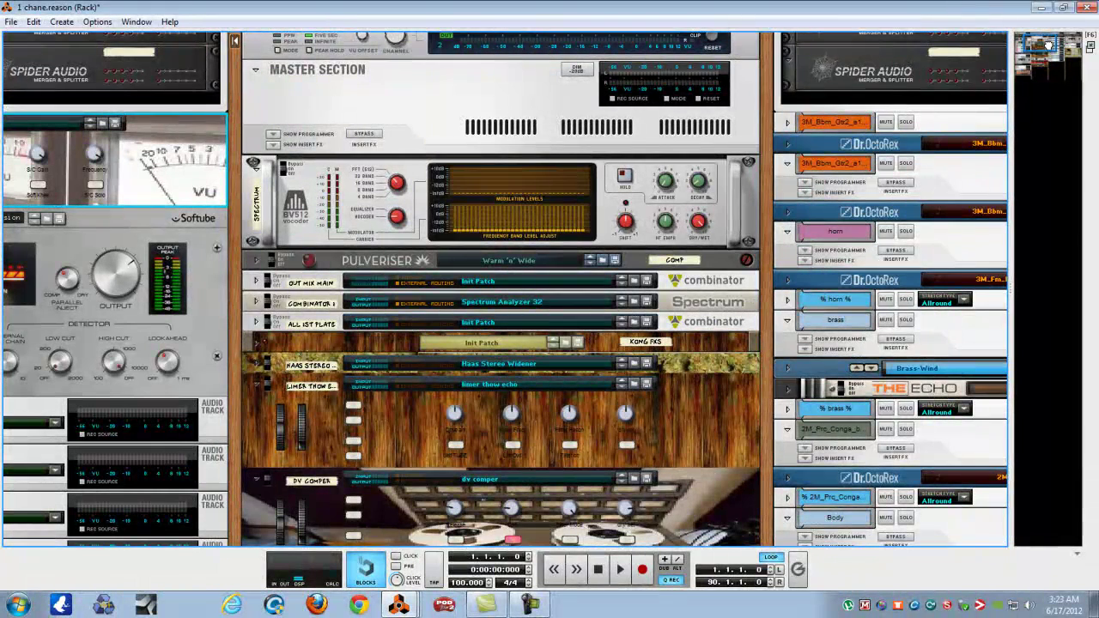
{"action": "left_click_drag", "start_coordinate": [1048, 45], "coordinate": [1049, 43]}
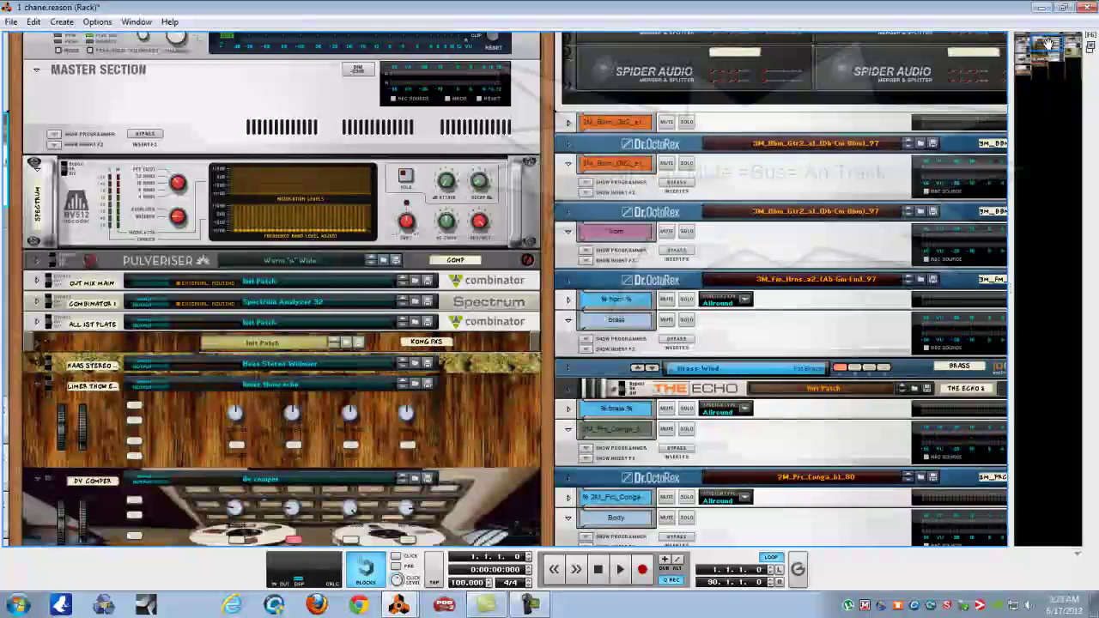
{"action": "mouse_move", "coordinate": [1047, 45]}
{"action": "left_mouse_down"}
{"action": "mouse_move", "coordinate": [1033, 43]}
{"action": "mouse_move", "coordinate": [1043, 43]}
{"action": "left_mouse_up"}
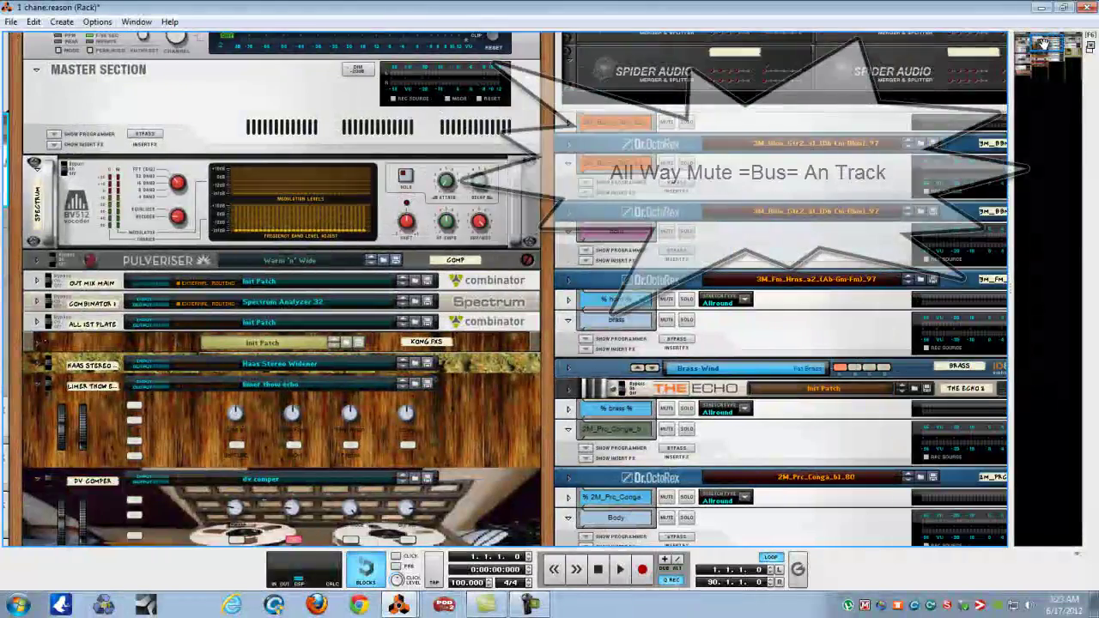
{"action": "key", "text": "Tab"}
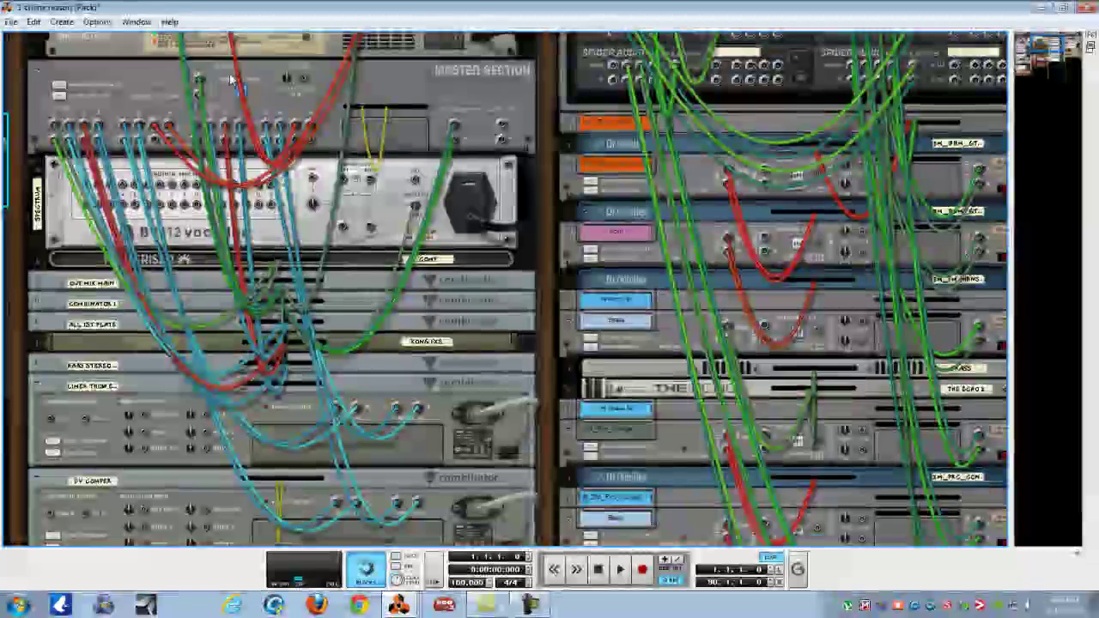
{"action": "key", "text": "Tab"}
{"action": "key", "text": "Tab"}
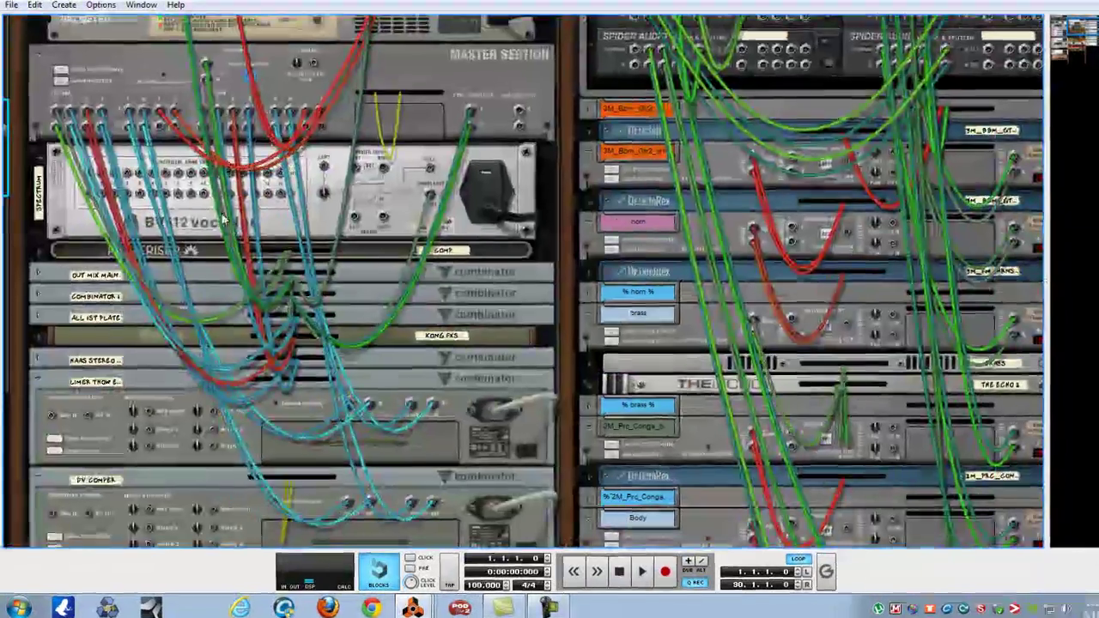
{"action": "key", "text": "Tab"}
Unfold the Out Mix Main Combinator, collapse its Side Master MClass Equalizer and fold the Combinator again
{"action": "left_click", "coordinate": [47, 226]}
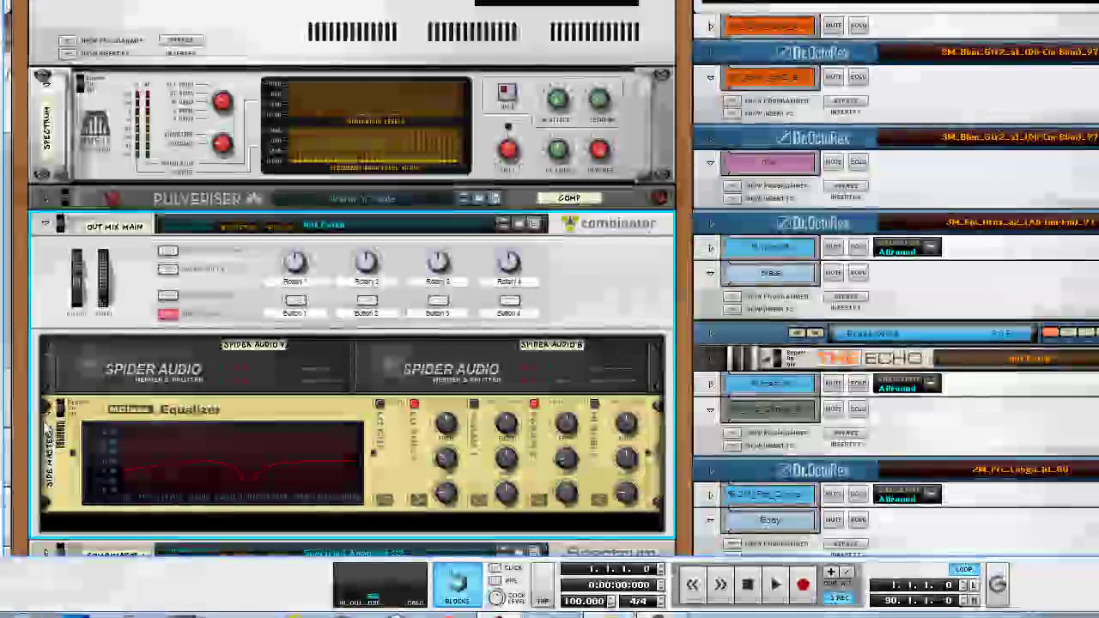
{"action": "left_click", "coordinate": [47, 407]}
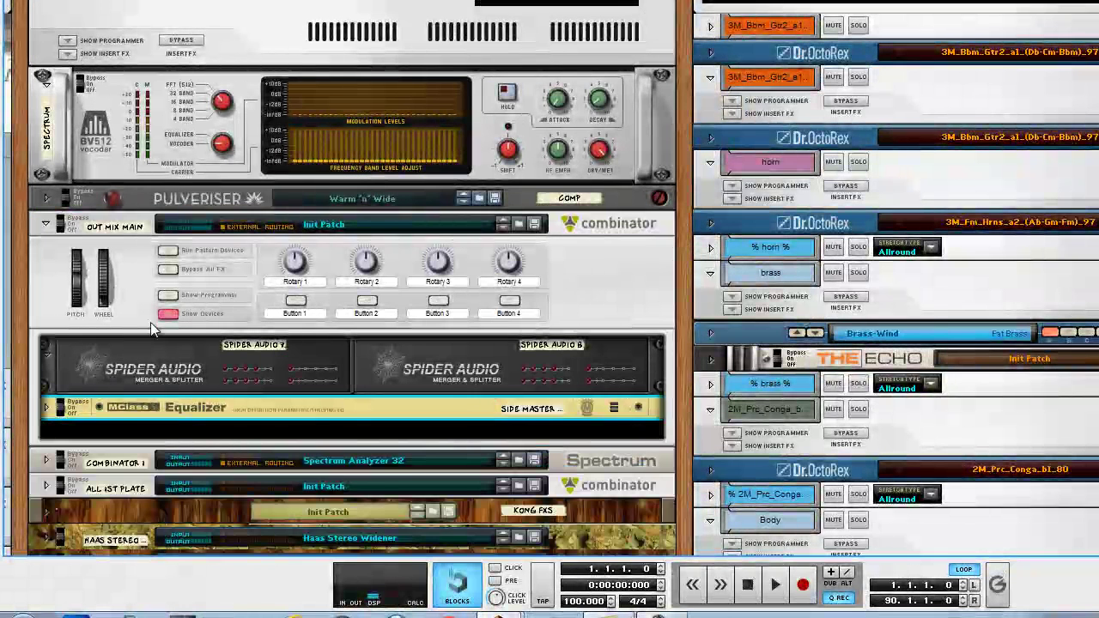
{"action": "left_click", "coordinate": [45, 224]}
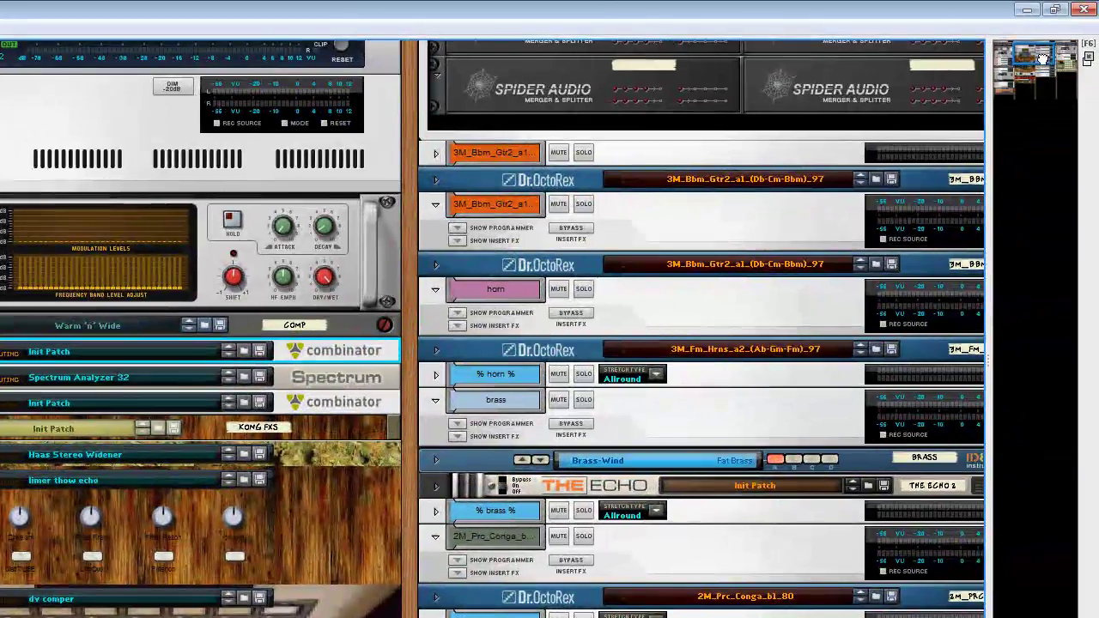
Inspect the =drums BUS= channel's Spider Audio devices and FET Compressor on the front and rear of the rack
{"action": "left_click_drag", "start_coordinate": [1034, 58], "coordinate": [1064, 53]}
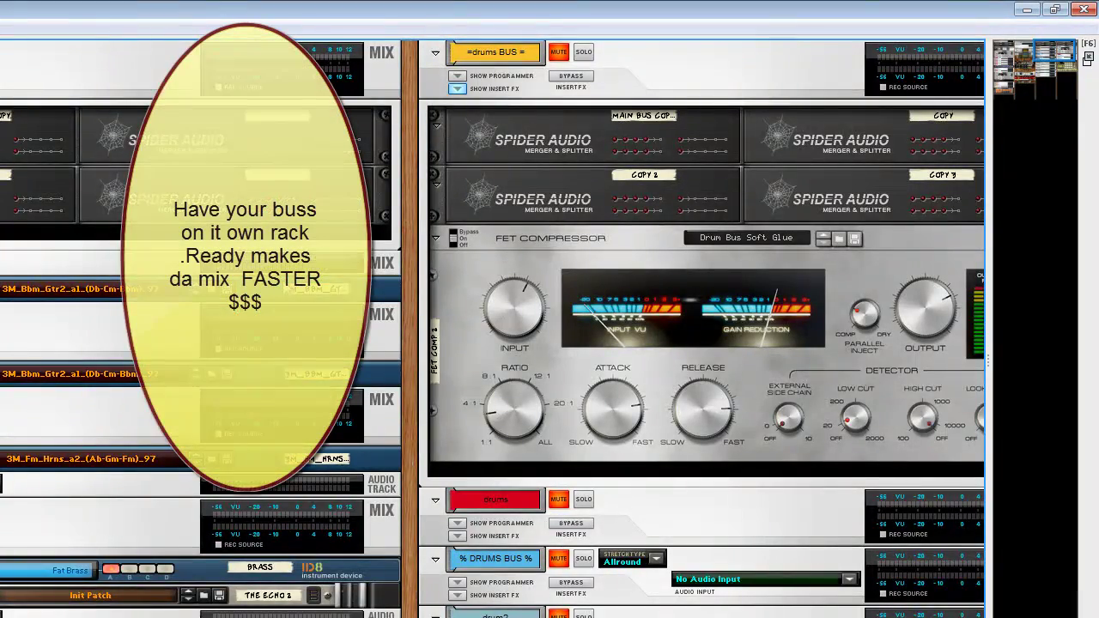
{"action": "key", "text": "Tab"}
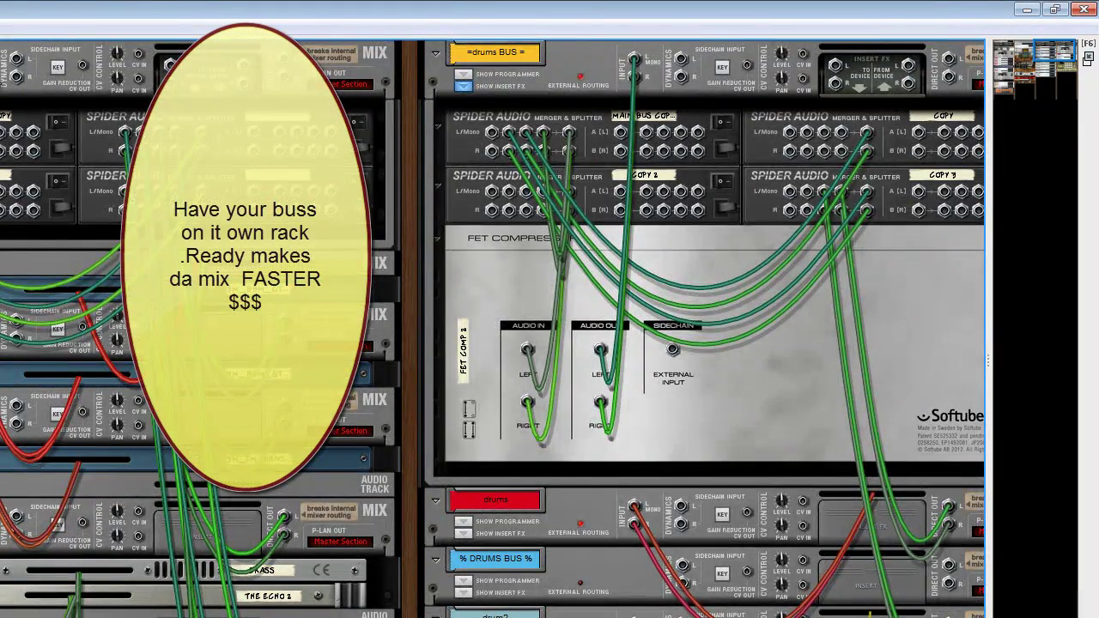
{"action": "key", "text": "Tab"}
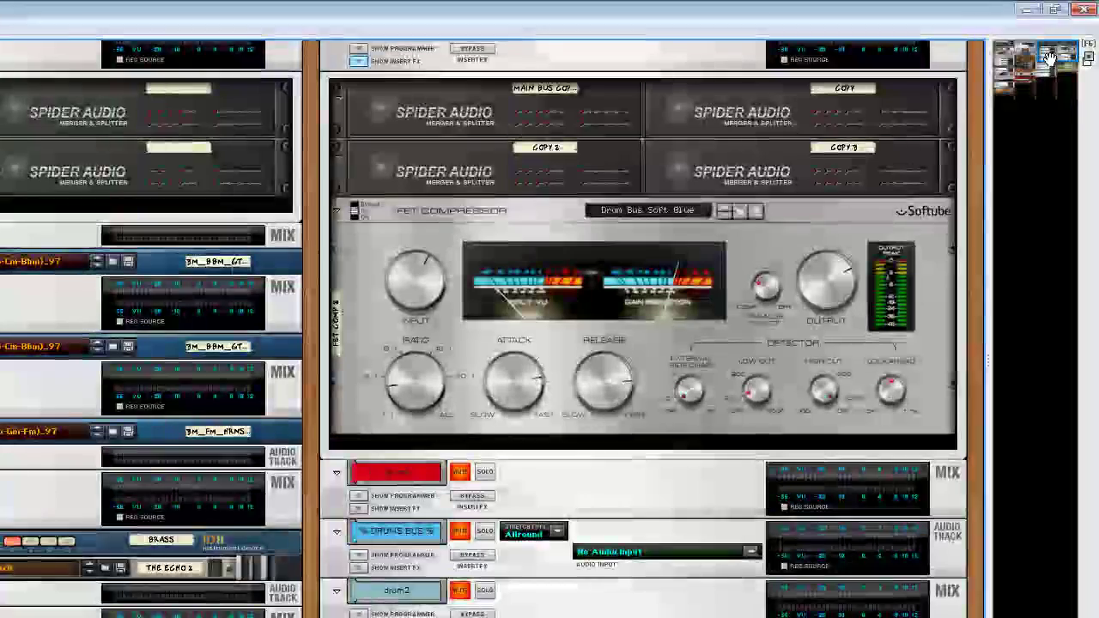
Reveal the devices inside the MIX BUS Combinator for inspection and hide them again
{"action": "left_click_drag", "start_coordinate": [1057, 57], "coordinate": [1027, 68]}
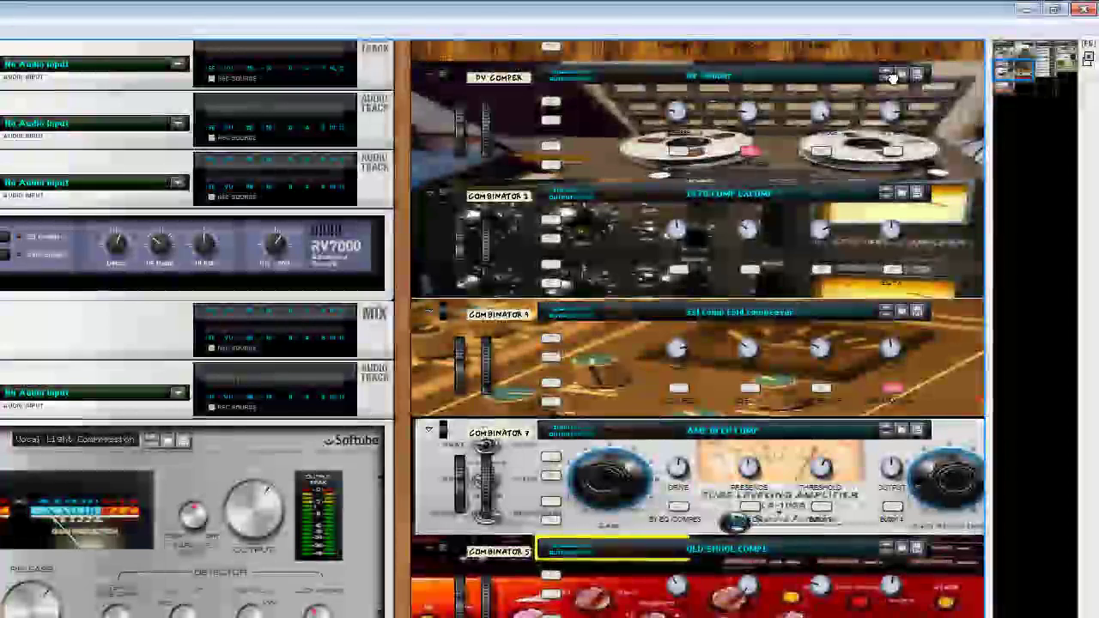
{"action": "scroll", "coordinate": [895, 79], "scroll_direction": "down", "scroll_amount": 3}
{"action": "scroll", "coordinate": [896, 82], "scroll_direction": "down", "scroll_amount": 2}
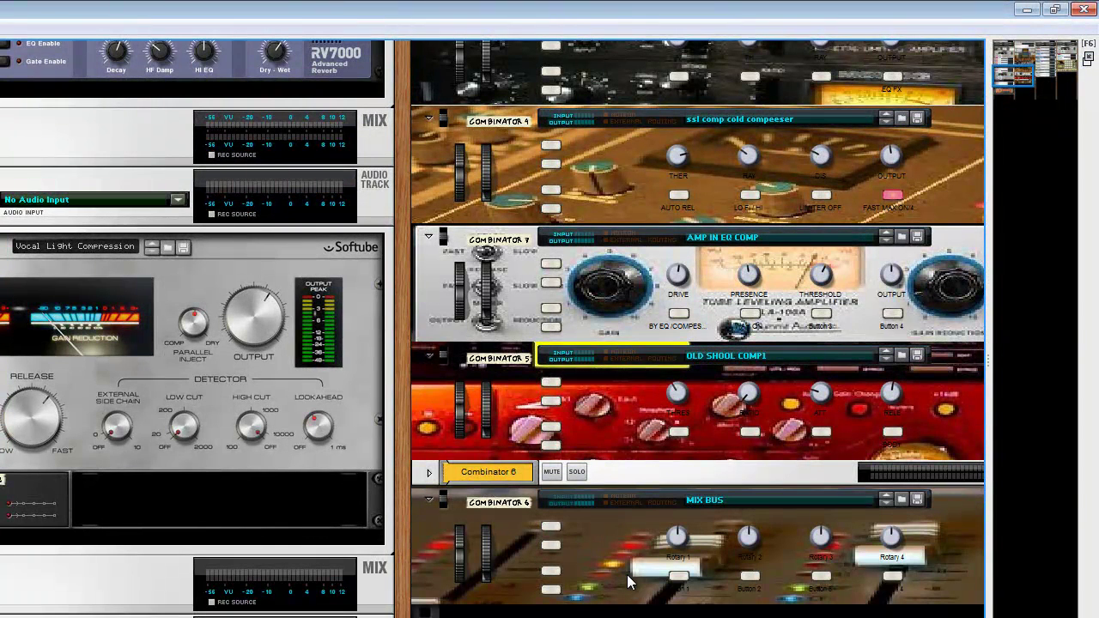
{"action": "left_click", "coordinate": [549, 592]}
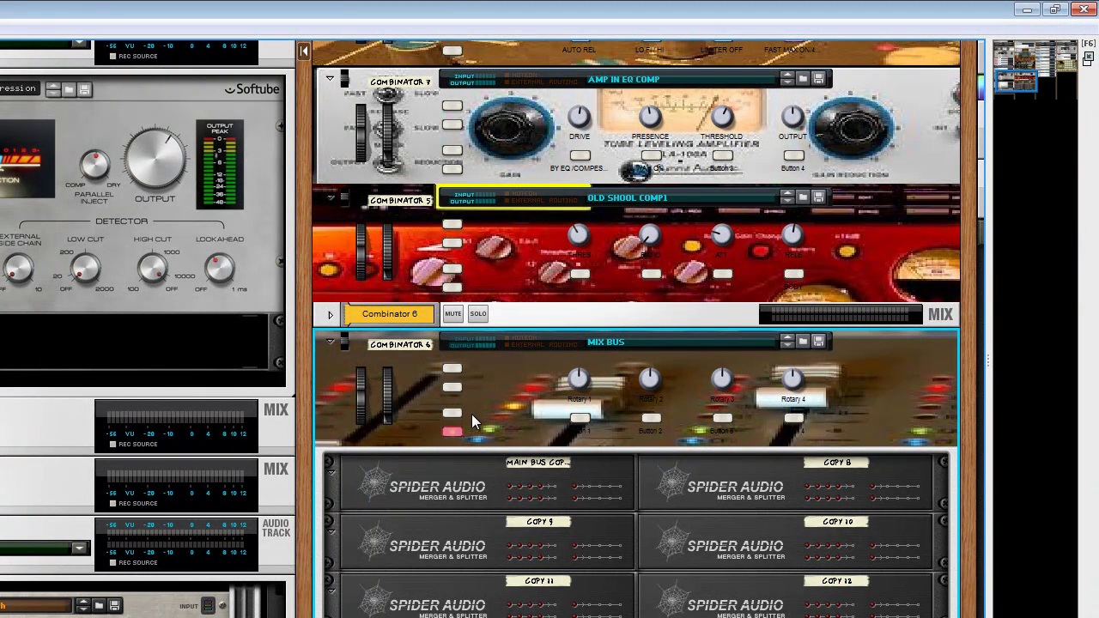
{"action": "left_click", "coordinate": [452, 431]}
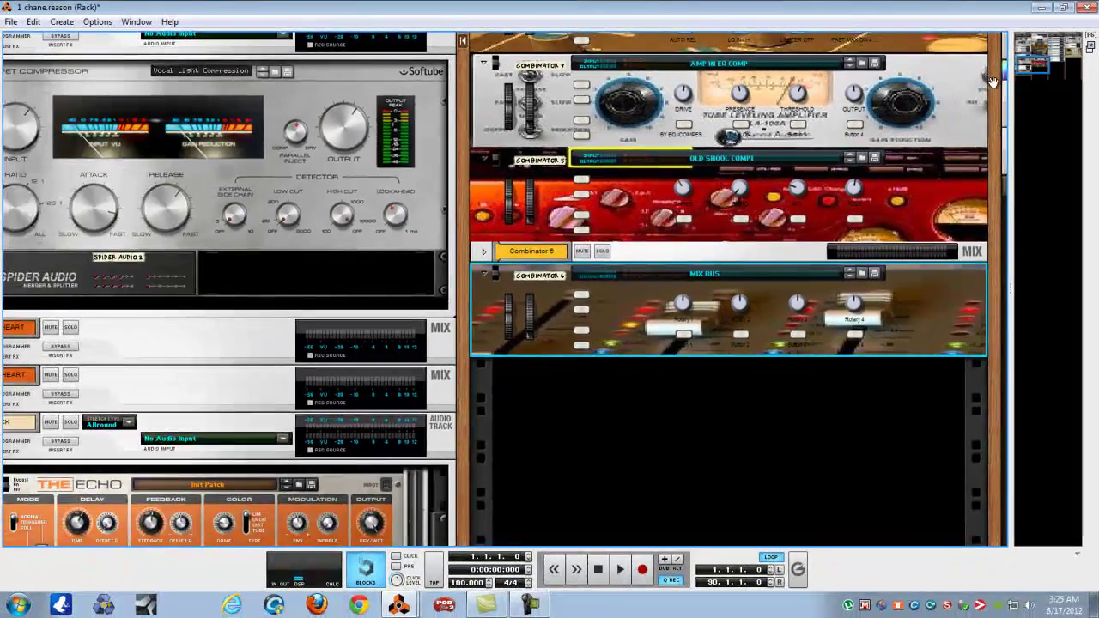
Play the song and review the mixer from the EQ up to the input section, selecting the Cilia Sitar channel
{"action": "scroll", "coordinate": [992, 81], "scroll_direction": "up", "scroll_amount": 15}
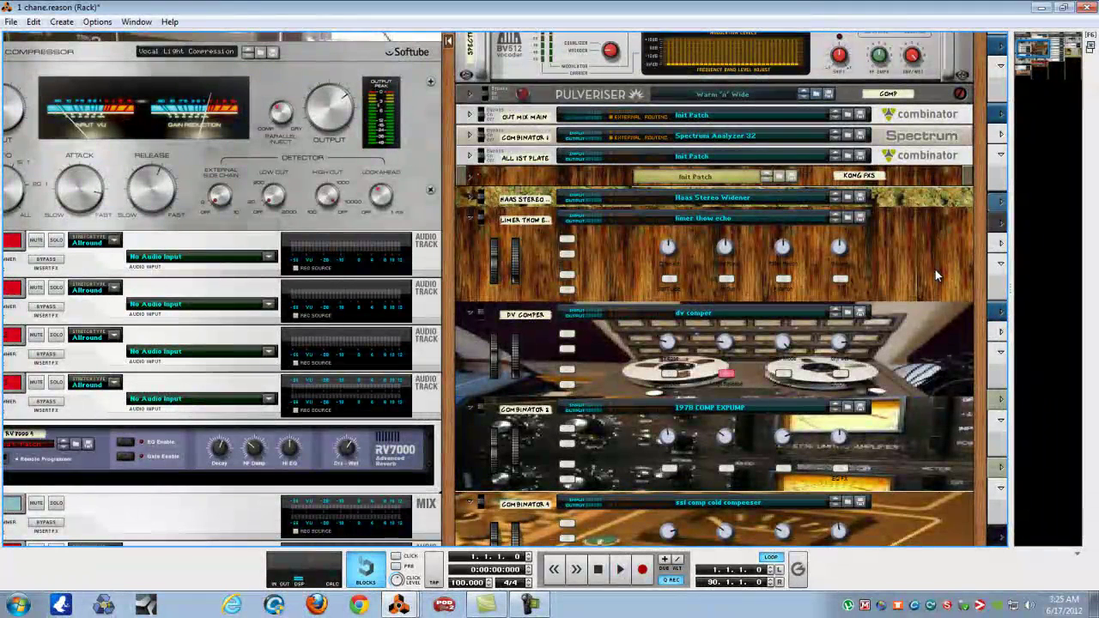
{"action": "key", "text": "space"}
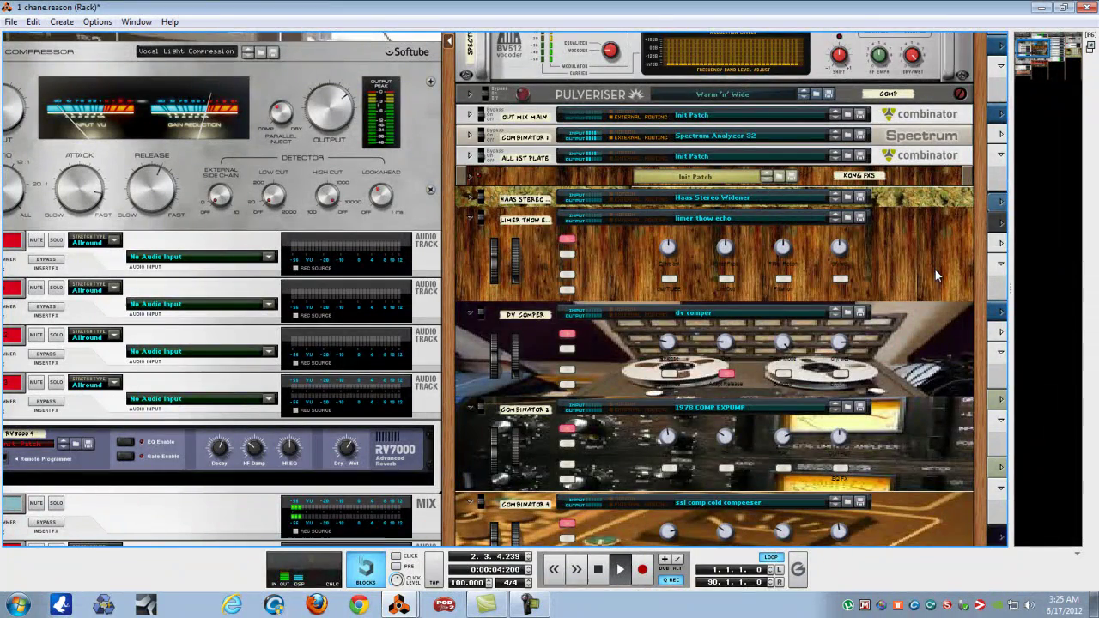
{"action": "key", "text": "F5"}
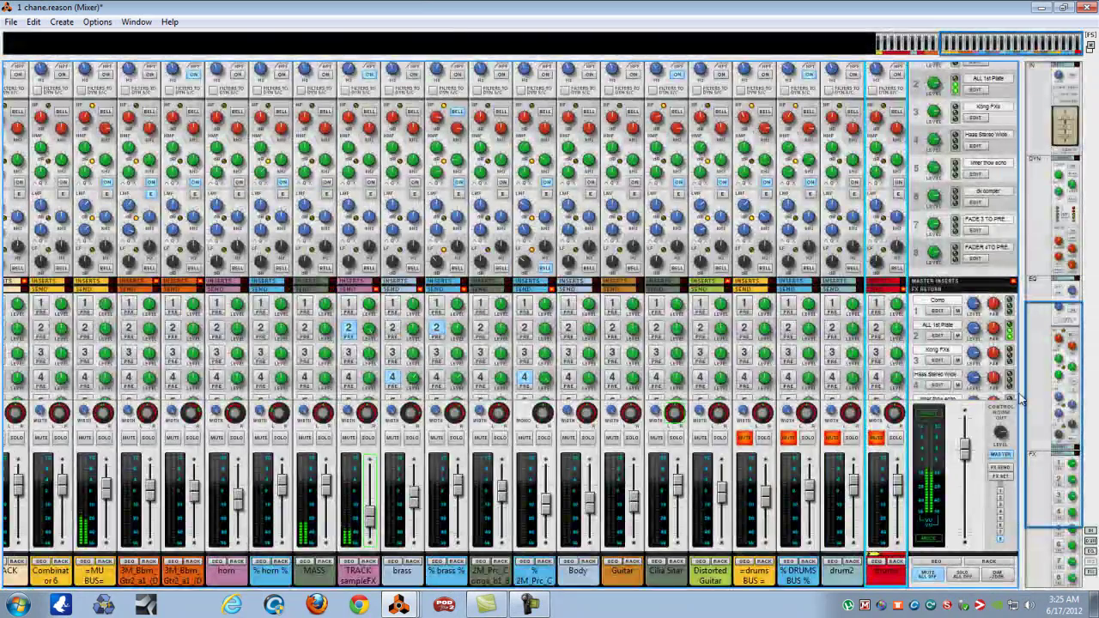
{"action": "left_click_drag", "start_coordinate": [1063, 365], "coordinate": [1059, 219]}
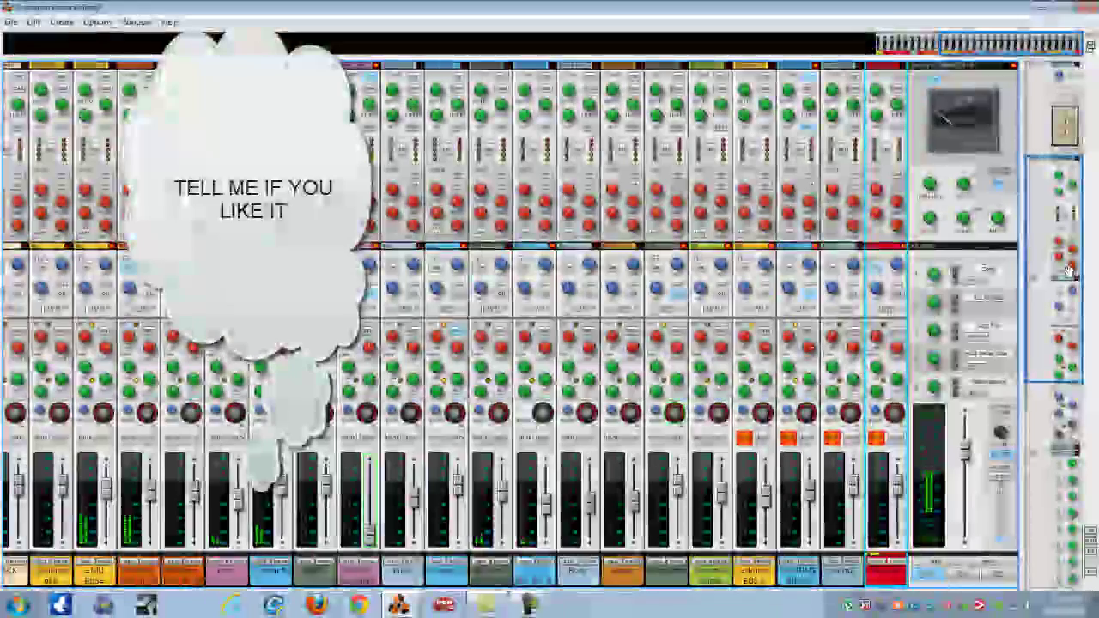
{"action": "left_click_drag", "start_coordinate": [1069, 271], "coordinate": [1052, 147]}
{"action": "left_click", "coordinate": [674, 127]}
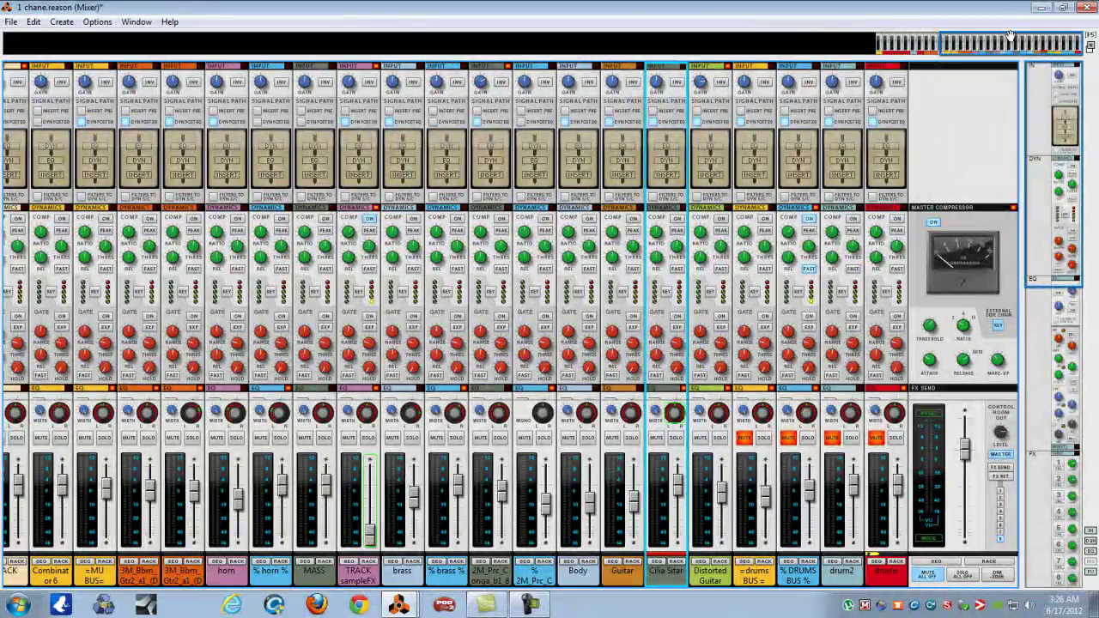
Unmute the =Hook BUS 1=, drums, drum2, % DRUMS BUS % and =drums BUS= channels
{"action": "left_click_drag", "start_coordinate": [1010, 42], "coordinate": [908, 45]}
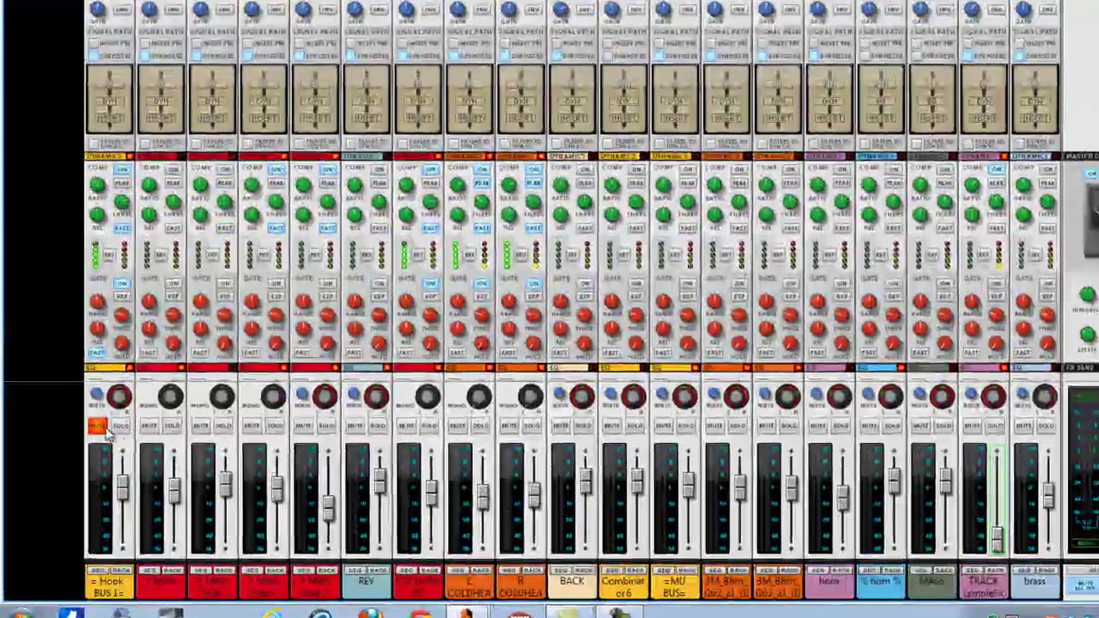
{"action": "left_click", "coordinate": [83, 438]}
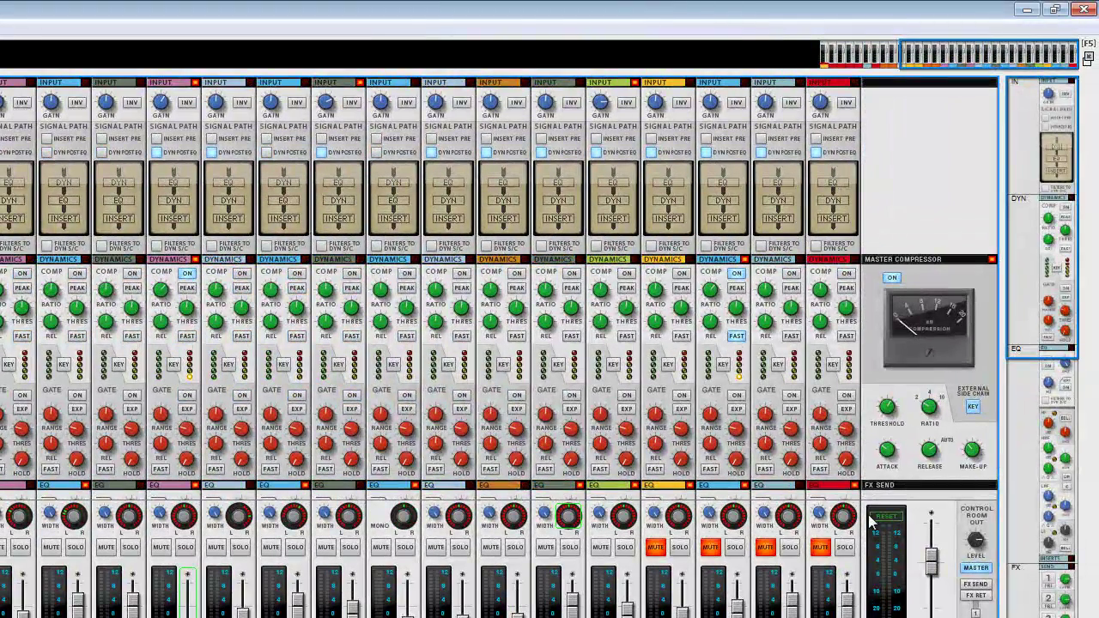
{"action": "left_click", "coordinate": [872, 524]}
{"action": "left_click", "coordinate": [762, 550]}
{"action": "left_click", "coordinate": [712, 549]}
{"action": "left_click", "coordinate": [655, 548]}
Show the EQ section of the vocal channels at the beginning of the mixer
{"action": "left_click_drag", "start_coordinate": [982, 57], "coordinate": [981, 57]}
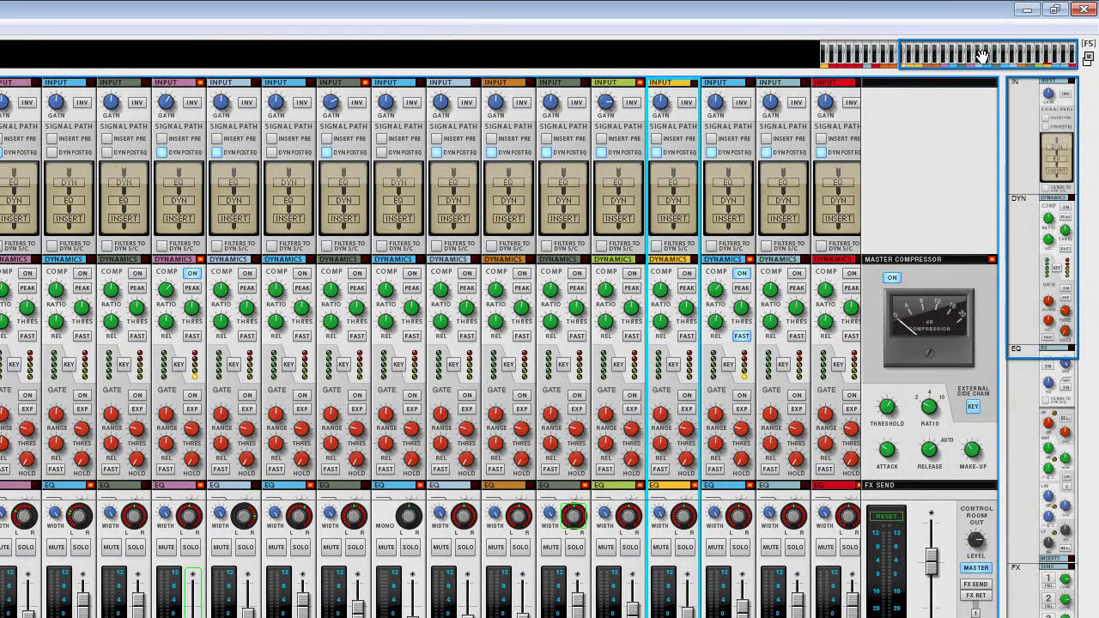
{"action": "left_click_drag", "start_coordinate": [943, 57], "coordinate": [857, 38]}
{"action": "left_click_drag", "start_coordinate": [1051, 156], "coordinate": [1042, 369]}
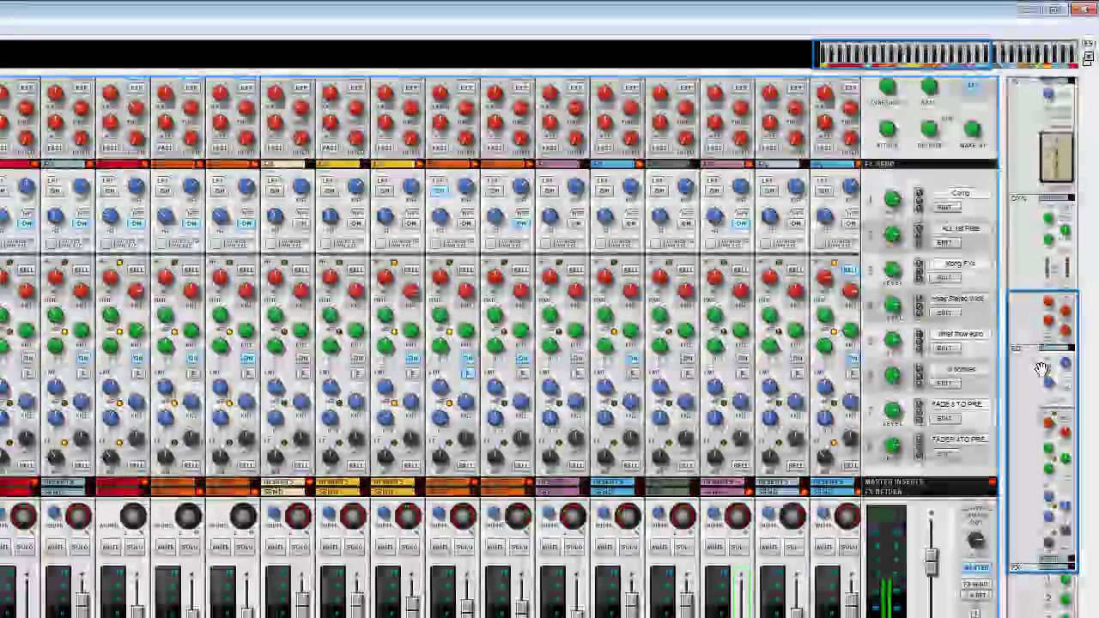
Review the song arrangement in the sequencer and check the T MAN Dub channel's low mid frequency in the mixer
{"action": "key", "text": "F7"}
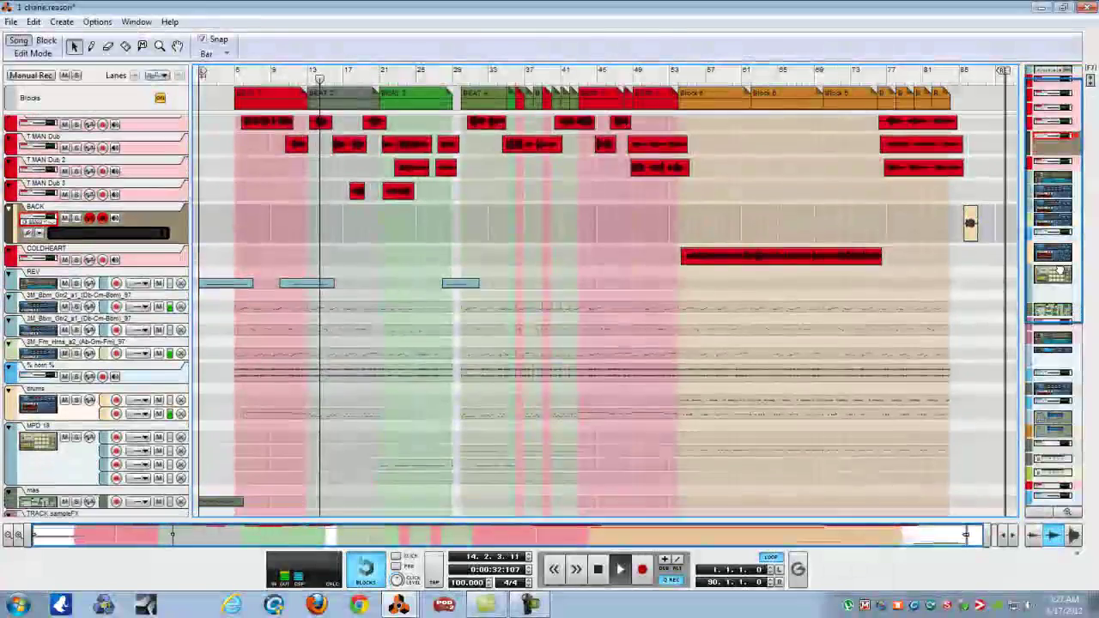
{"action": "left_click_drag", "start_coordinate": [1061, 273], "coordinate": [1068, 227]}
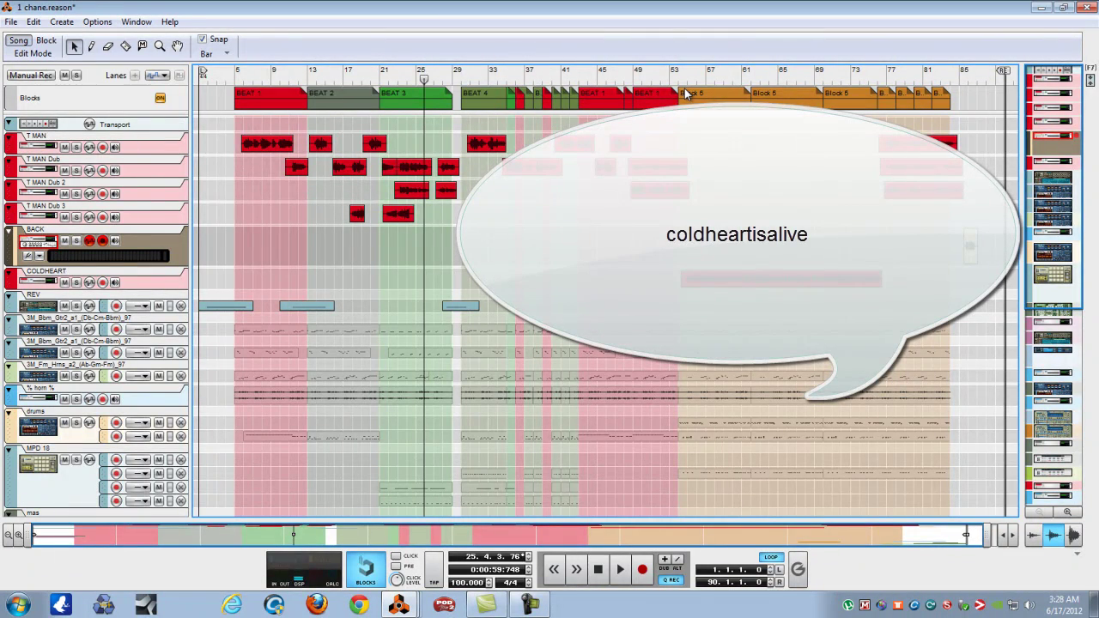
{"action": "key", "text": "F5"}
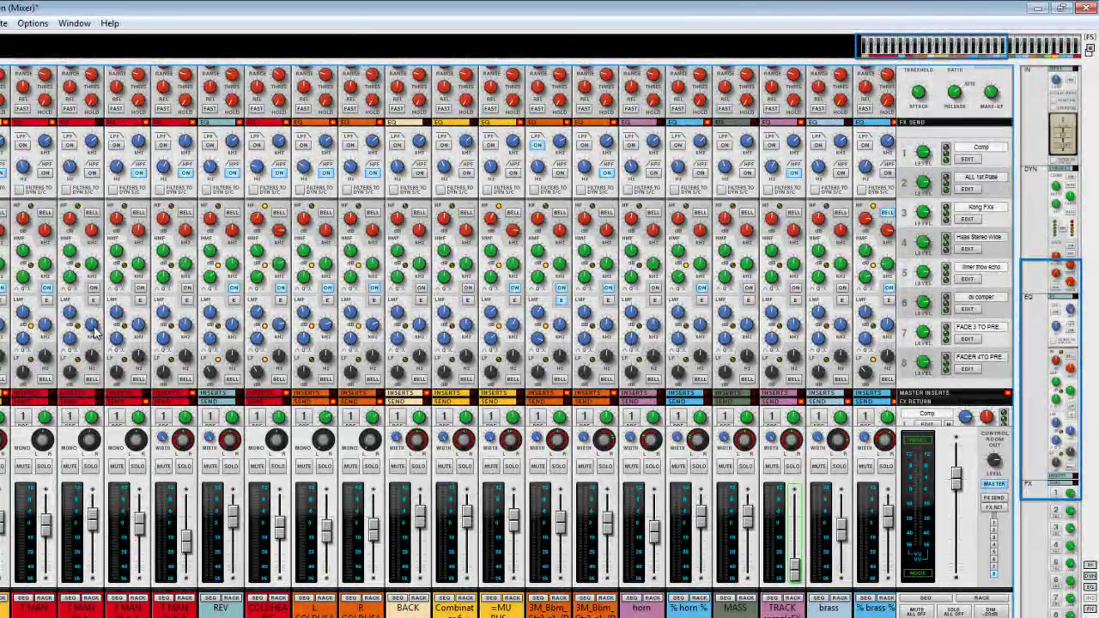
{"action": "mouse_move", "coordinate": [94, 328]}
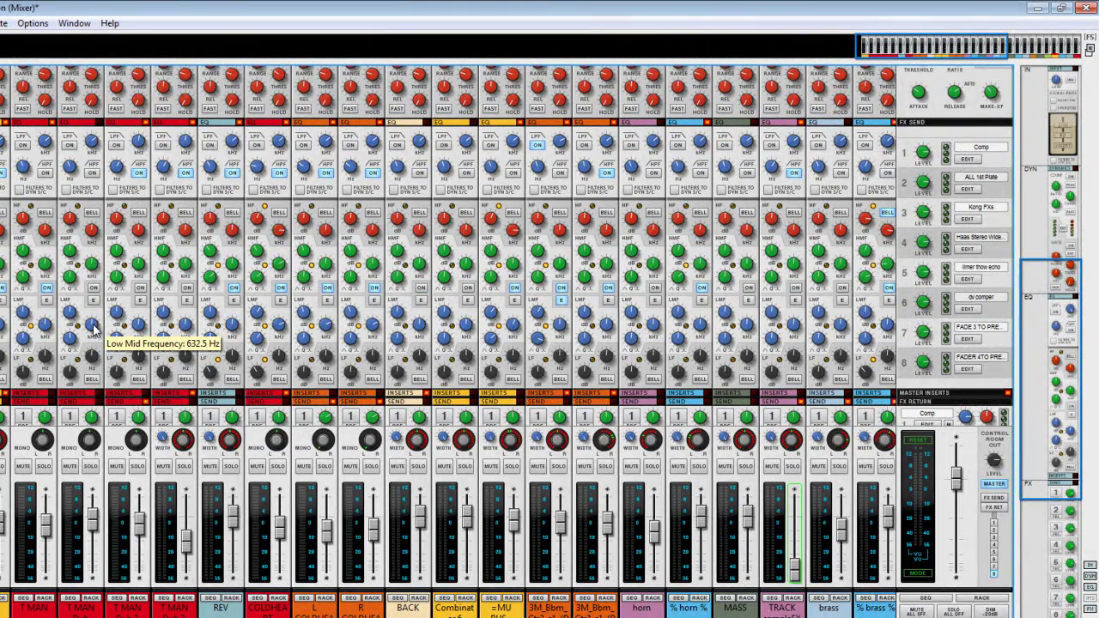
Solo the % horn %, % brass %, % DRUMS BUS % and % 2M_Prc_C channels to audition the parallel channels together
{"action": "mouse_move", "coordinate": [51, 295]}
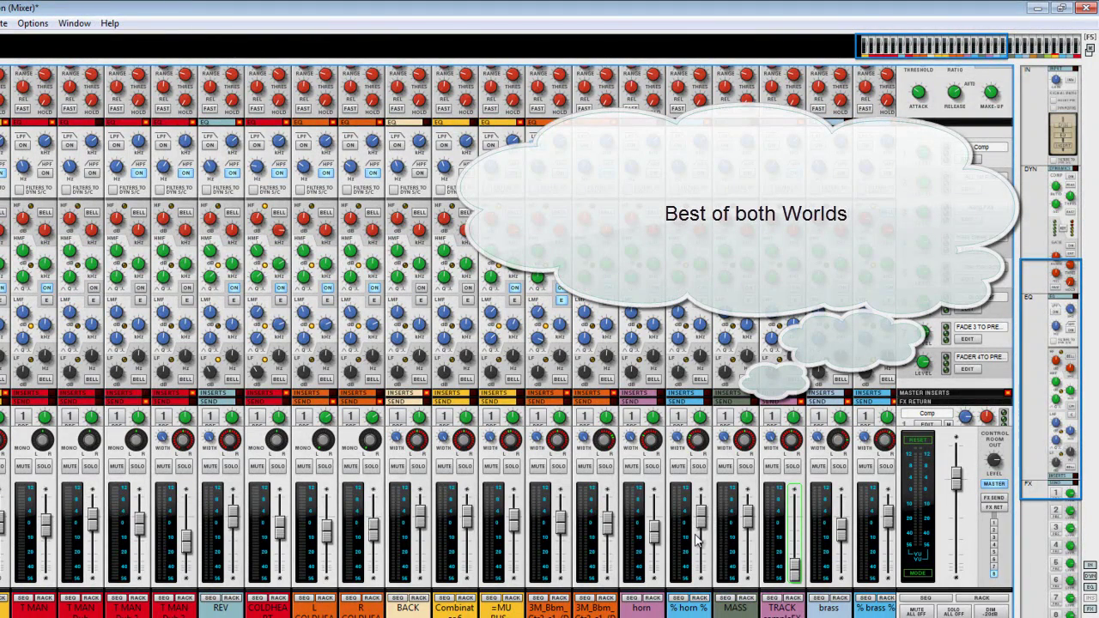
{"action": "left_click", "coordinate": [699, 466]}
{"action": "left_click", "coordinate": [886, 466]}
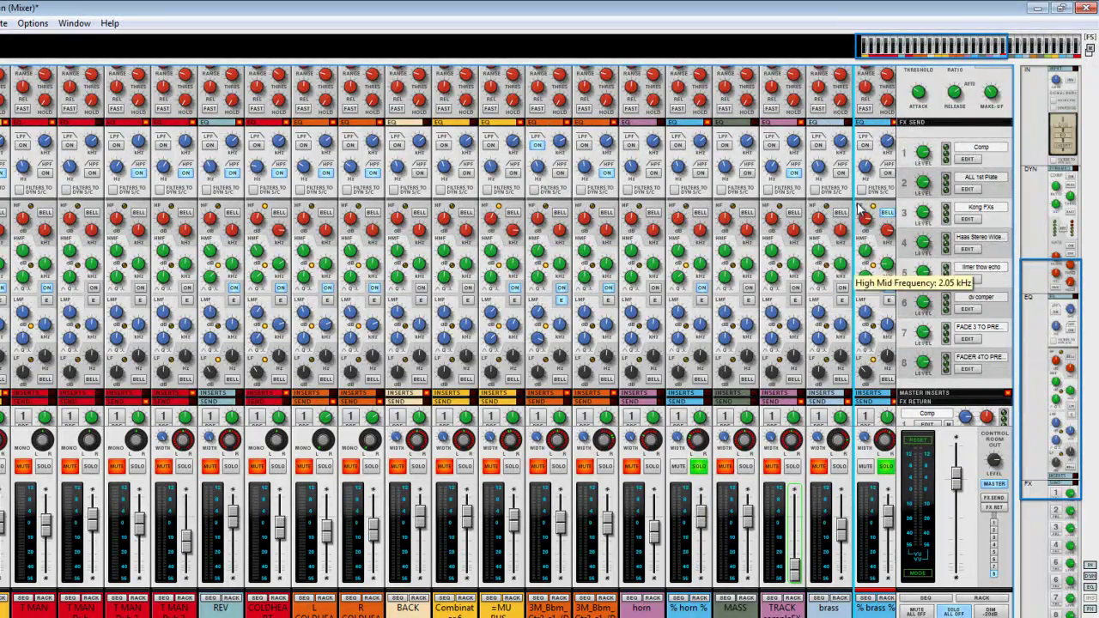
{"action": "left_click_drag", "start_coordinate": [903, 51], "coordinate": [975, 58]}
{"action": "left_click", "coordinate": [789, 391]}
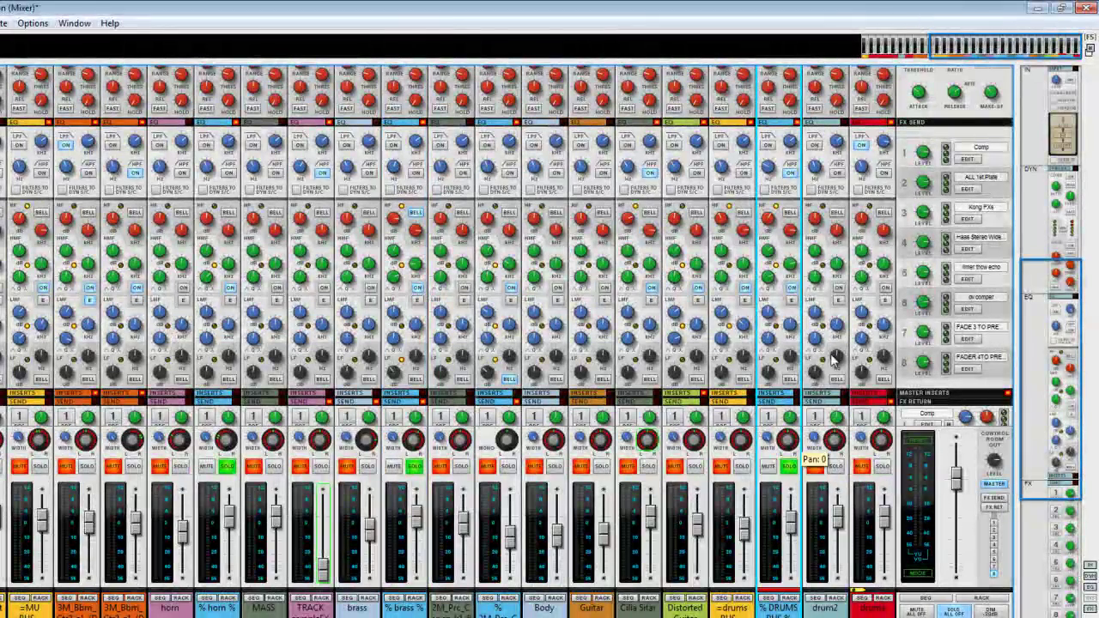
{"action": "left_click", "coordinate": [505, 466]}
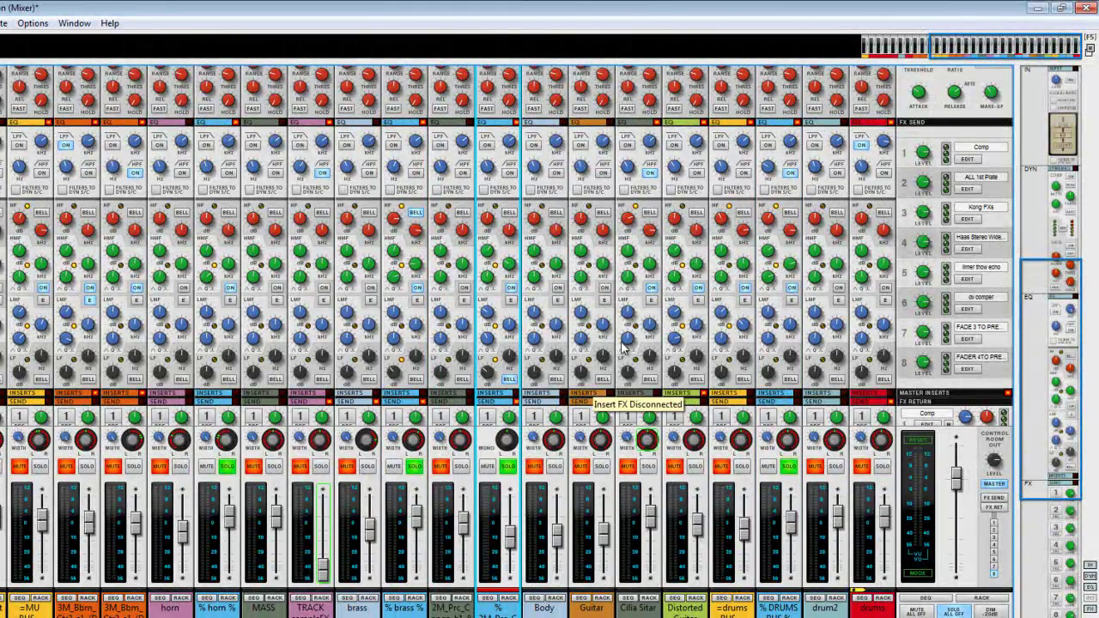
Turn off solo on the % 2M_Prc_C, % brass %, % horn % and % DRUMS BUS % channels
{"action": "left_click_drag", "start_coordinate": [1020, 45], "coordinate": [977, 47]}
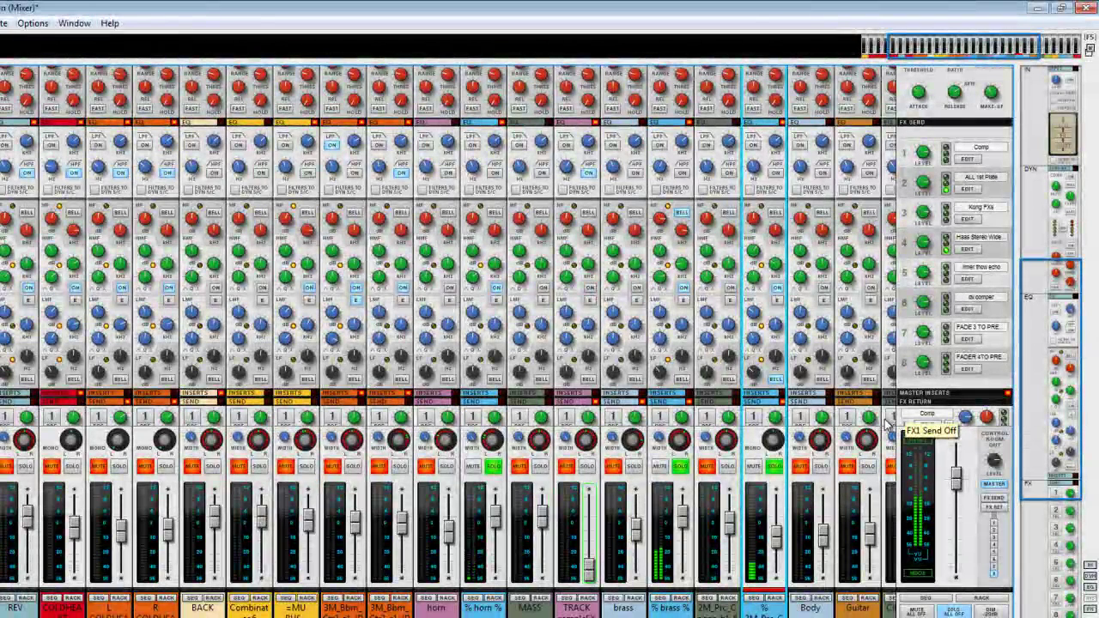
{"action": "left_click", "coordinate": [775, 466]}
{"action": "left_click", "coordinate": [680, 466]}
{"action": "left_click", "coordinate": [493, 466]}
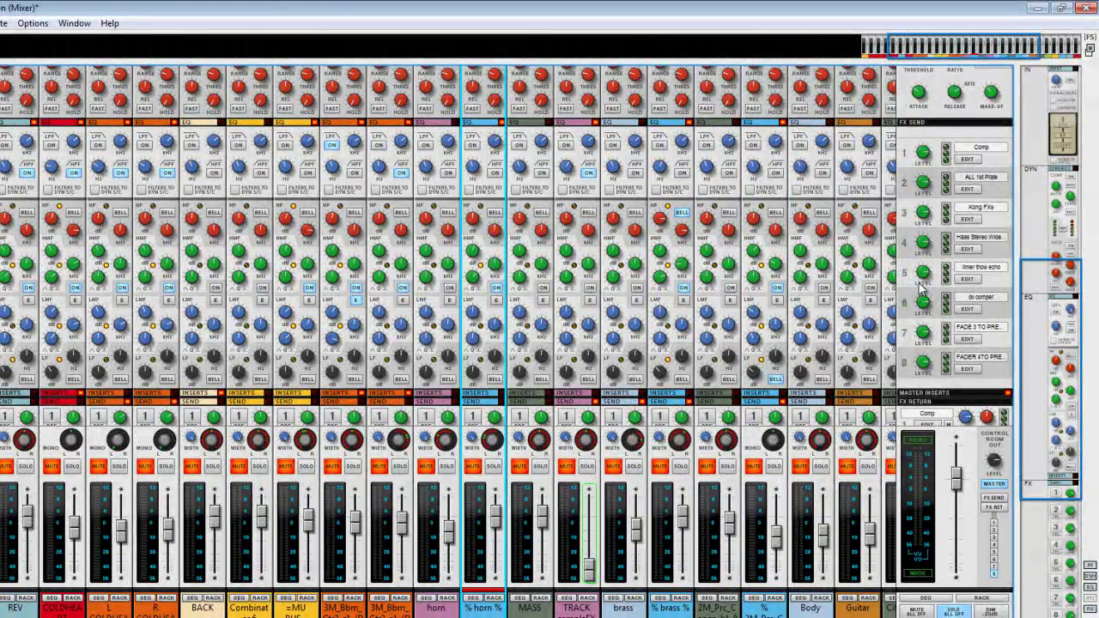
{"action": "left_click_drag", "start_coordinate": [953, 49], "coordinate": [998, 50]}
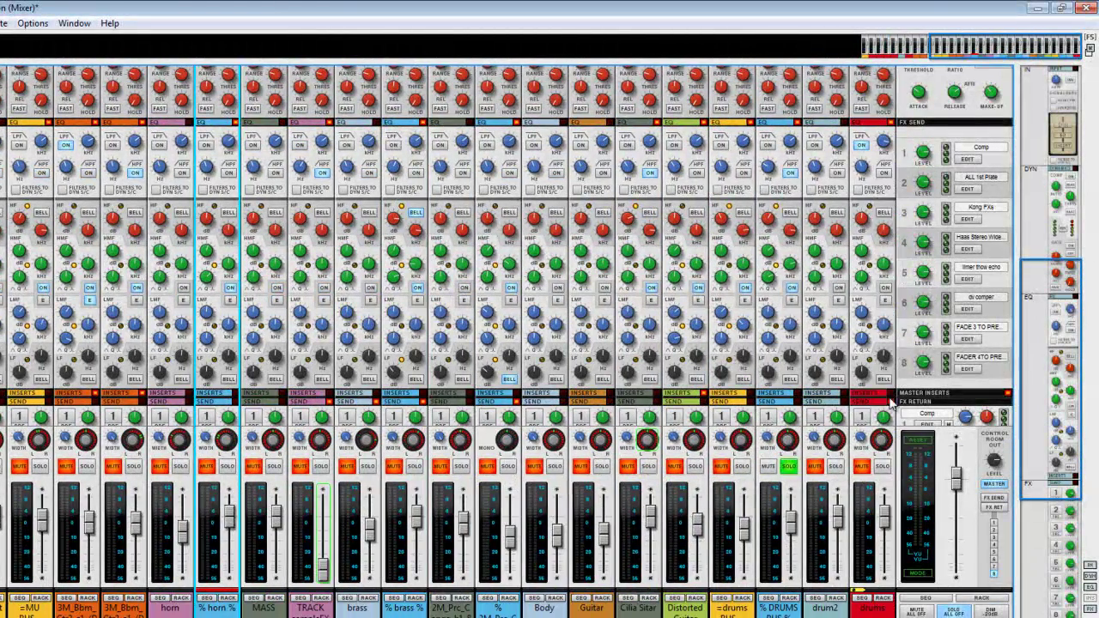
{"action": "left_click", "coordinate": [790, 469]}
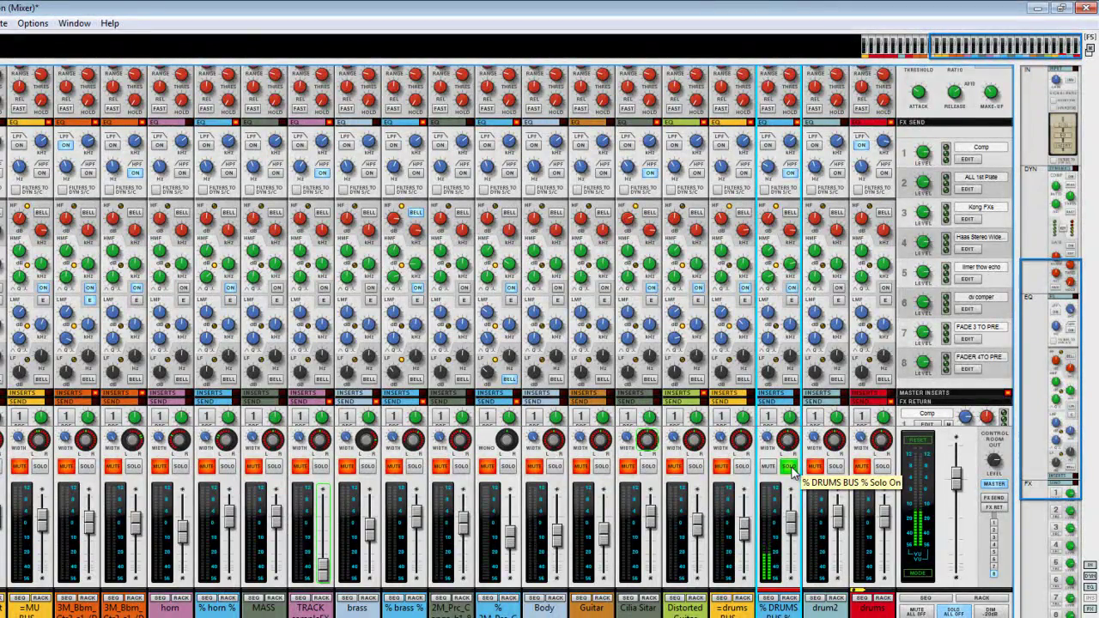
{"action": "left_click", "coordinate": [790, 468]}
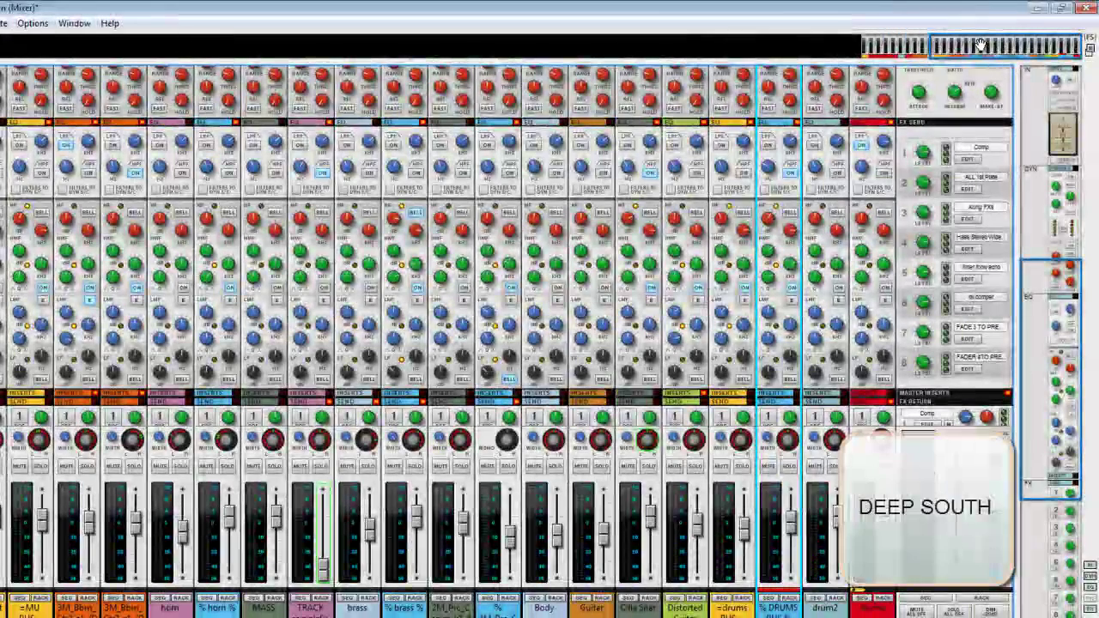
Show the Master Section in the rack, unfold the OUT MIX MAIN Combinator to inspect its devices, and fold it again
{"action": "key", "text": "F6"}
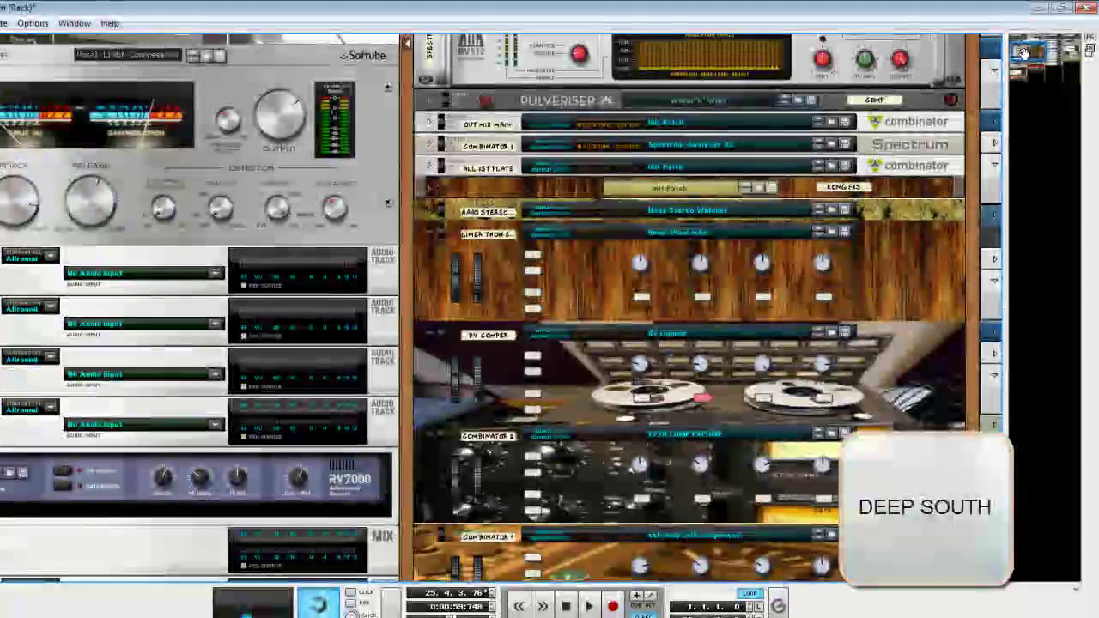
{"action": "left_click", "coordinate": [1024, 53]}
{"action": "left_click", "coordinate": [441, 399]}
{"action": "left_click", "coordinate": [444, 395]}
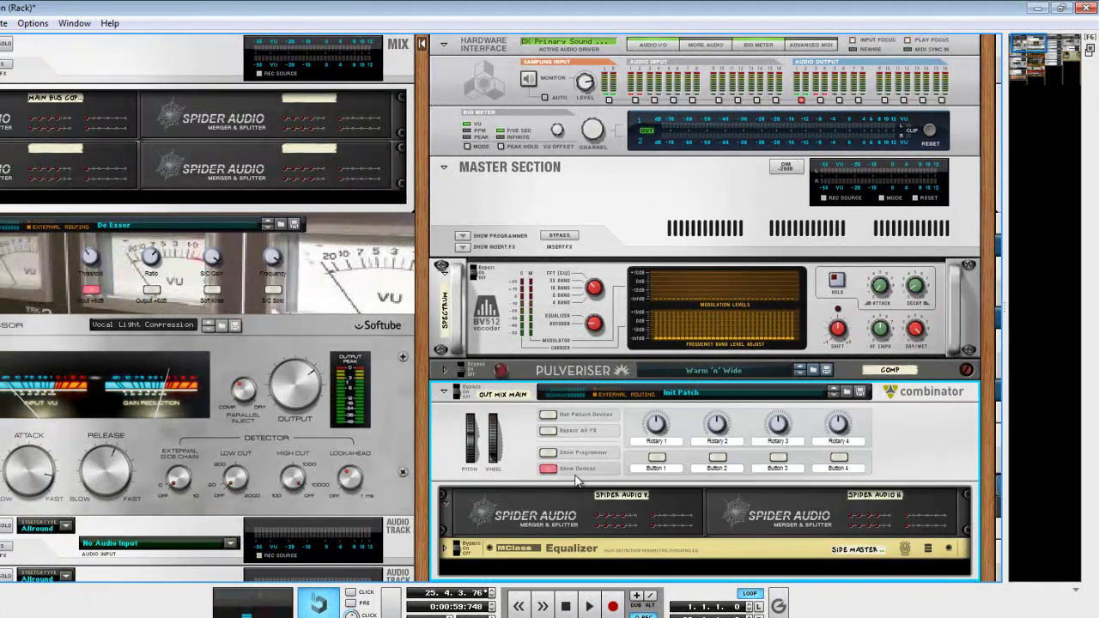
{"action": "left_click", "coordinate": [445, 393]}
Solo the MASS channel above its Malström synthesizer in the rack and play the song
{"action": "left_click_drag", "start_coordinate": [1026, 45], "coordinate": [1057, 58]}
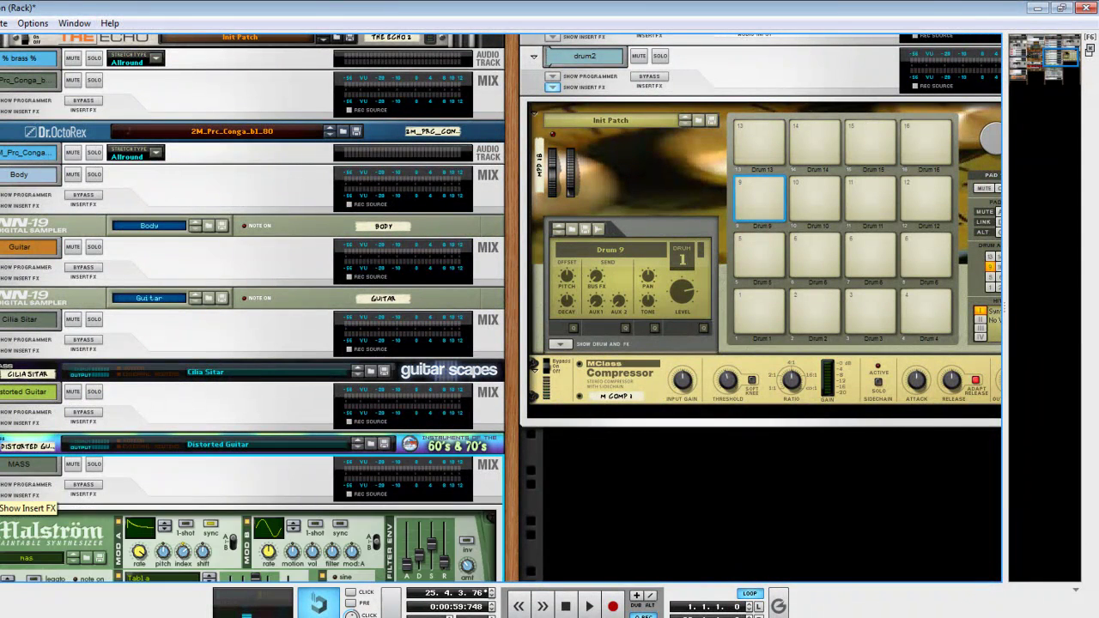
{"action": "left_click_drag", "start_coordinate": [516, 522], "coordinate": [654, 223]}
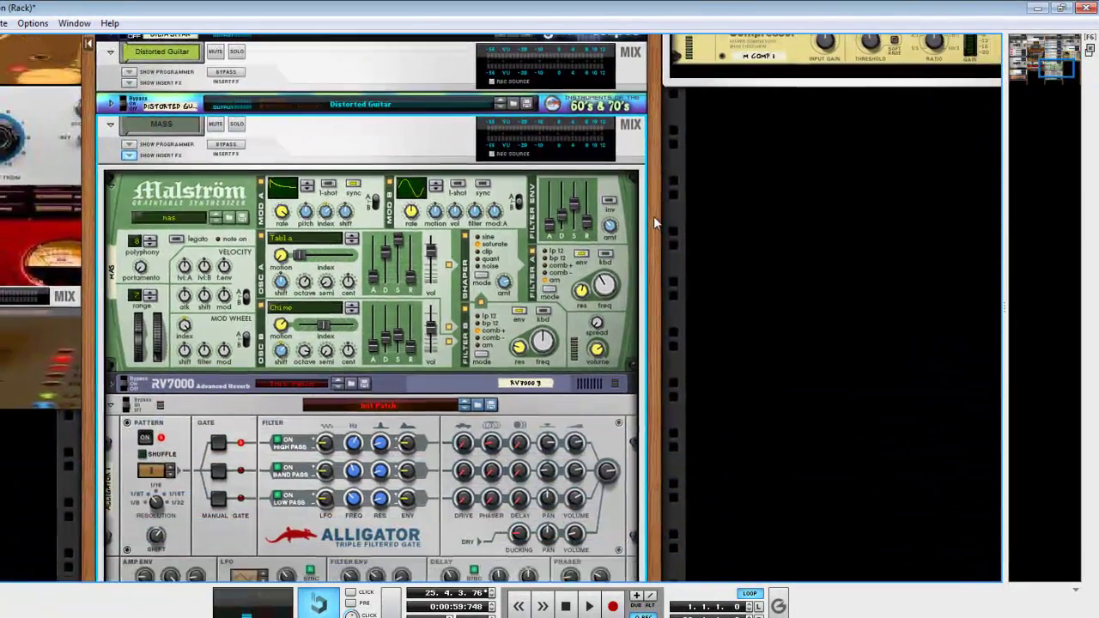
{"action": "left_click", "coordinate": [237, 125]}
{"action": "key", "text": "space"}
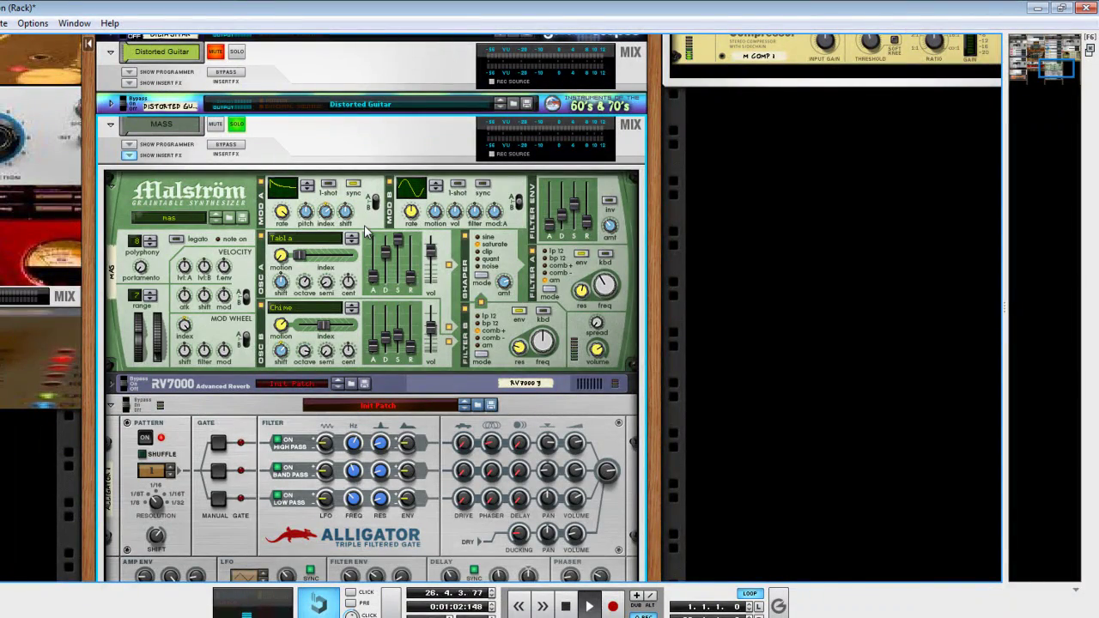
Solo the =MU BUS channel in the mixer as well and restart the song from the beginning in the sequencer
{"action": "key", "text": "F5"}
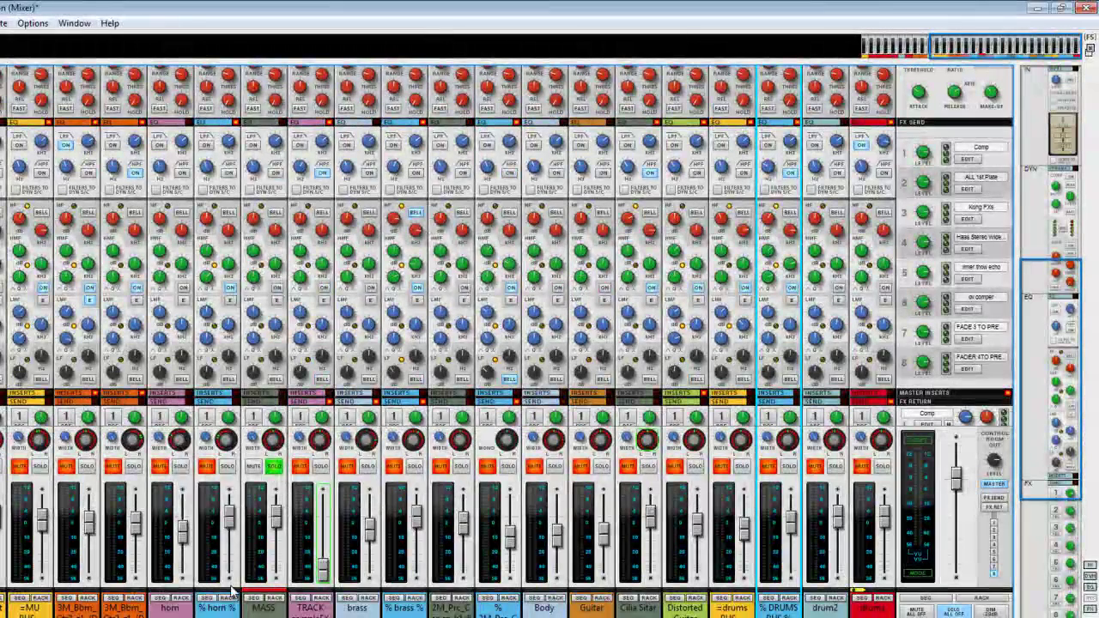
{"action": "left_click", "coordinate": [39, 466]}
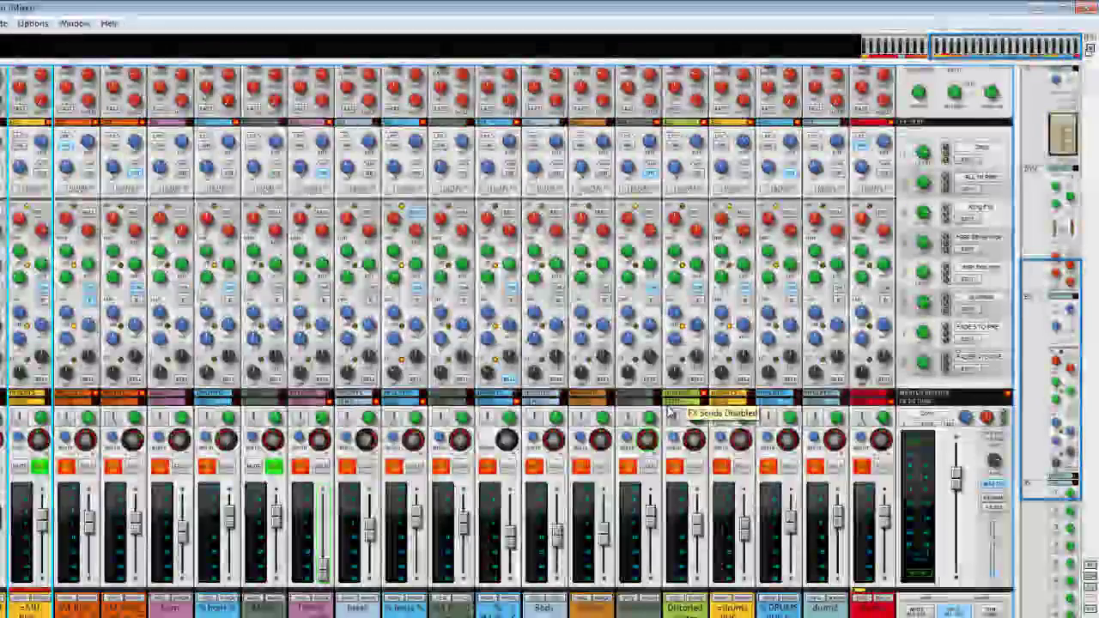
{"action": "key", "text": "F7"}
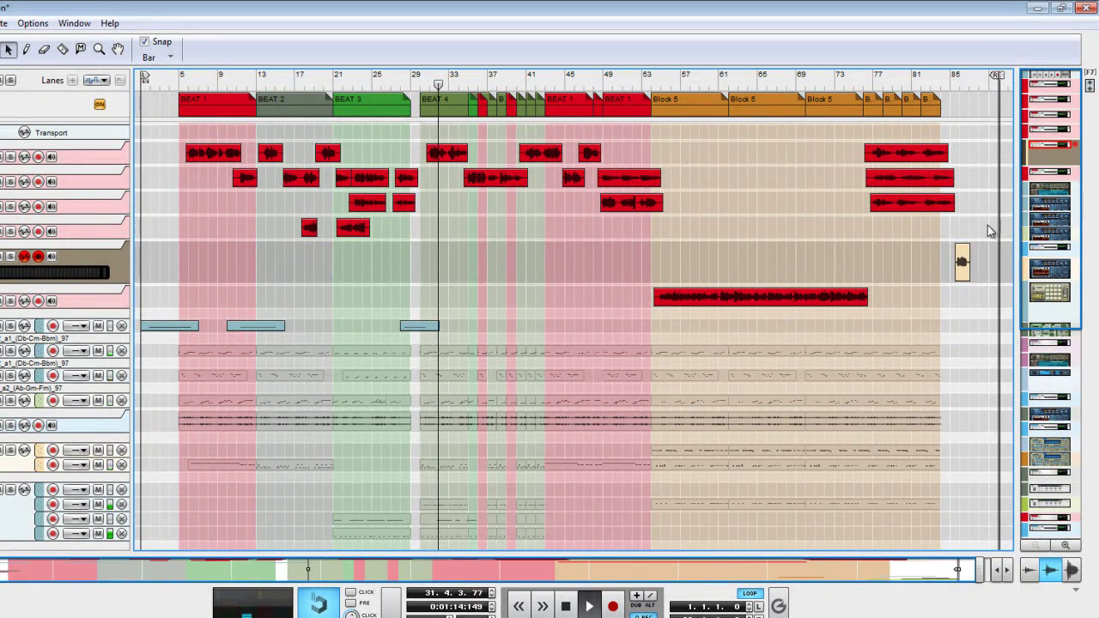
{"action": "key", "text": "space"}
{"action": "key", "text": "Home"}
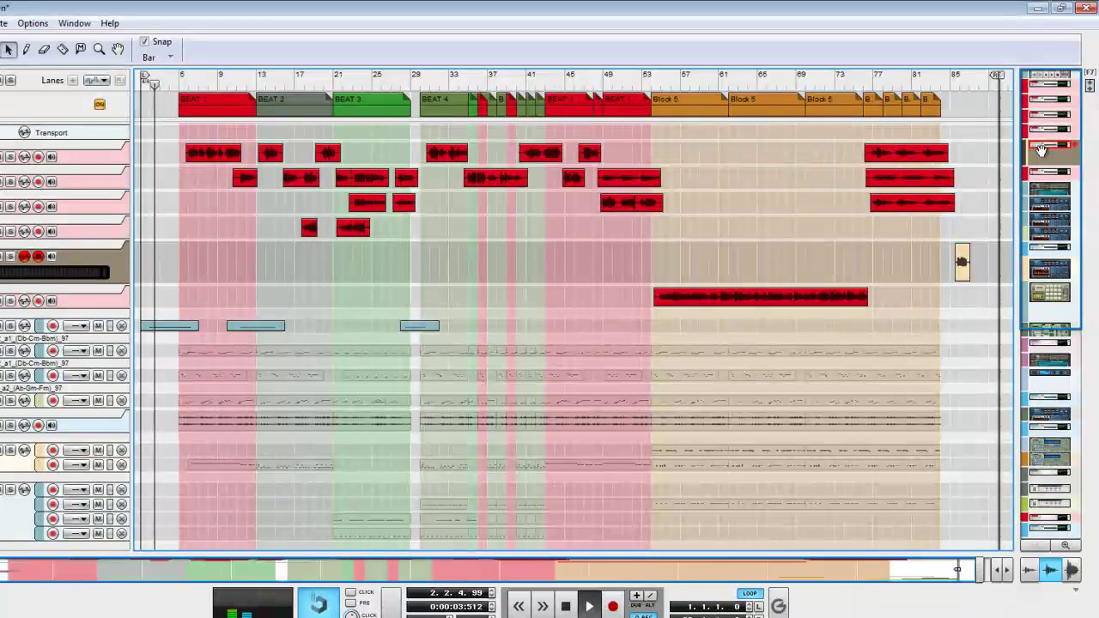
Play the opening with the MASS channel's Malström and effects in view, and select its RV7000 reverb
{"action": "left_click", "coordinate": [1040, 150]}
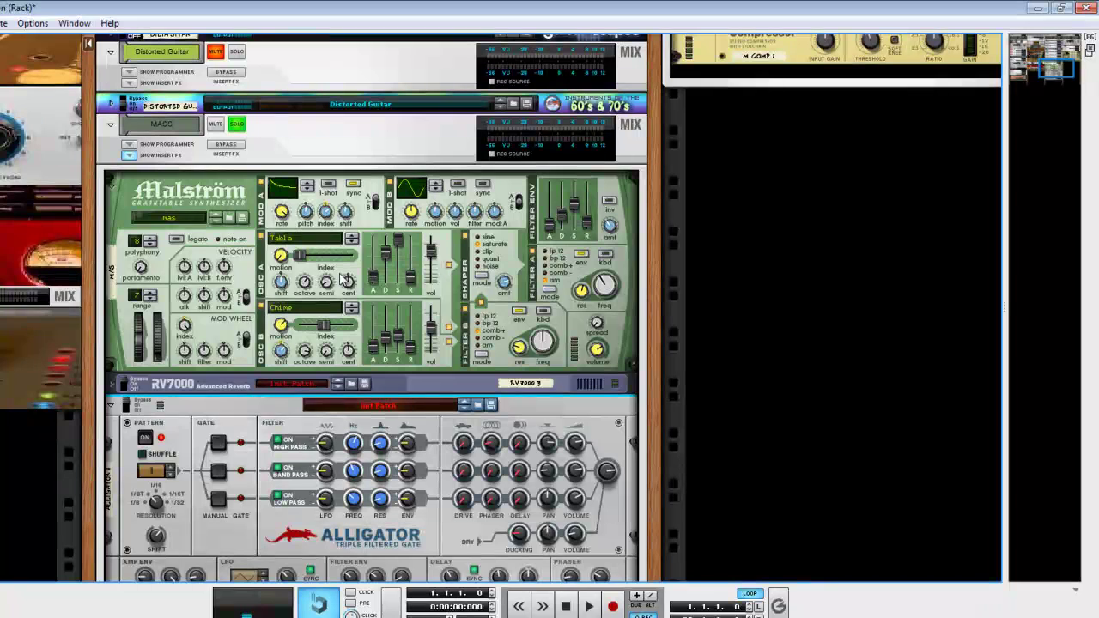
{"action": "key", "text": "space"}
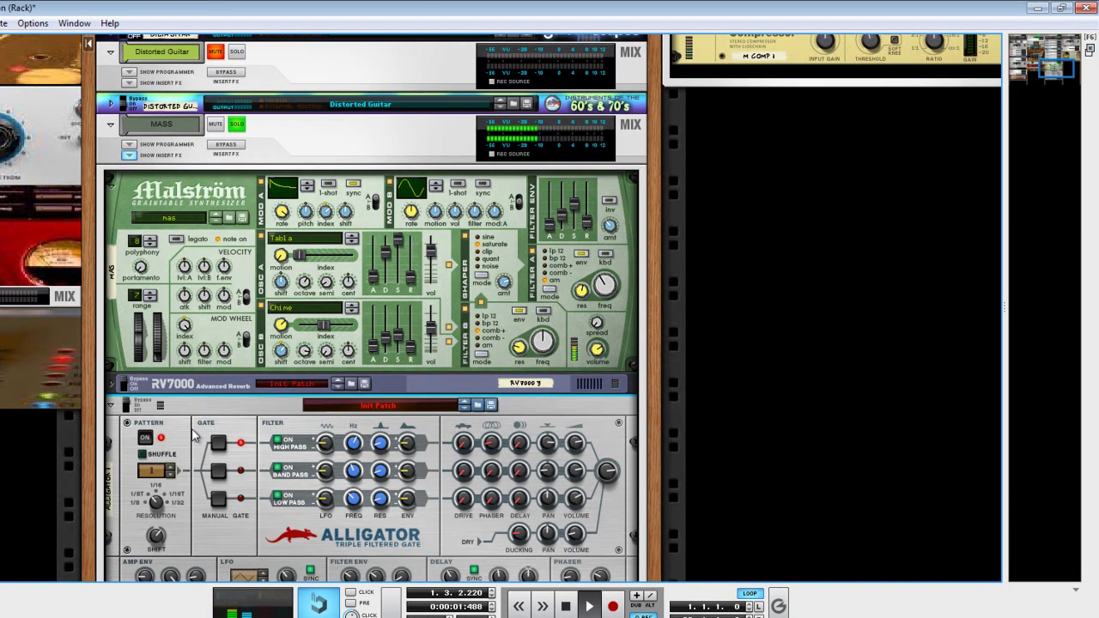
{"action": "left_click", "coordinate": [125, 386]}
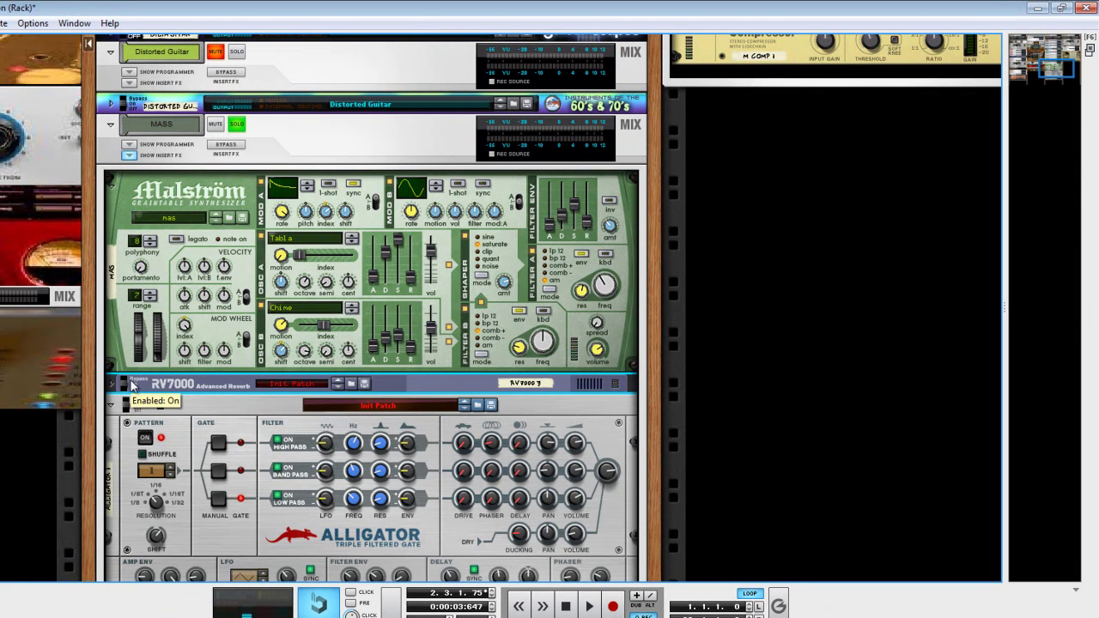
Review the =drums BUS = channel's splitters and FET Compressor and the Master Section in the rack
{"action": "left_click_drag", "start_coordinate": [1049, 55], "coordinate": [1060, 45]}
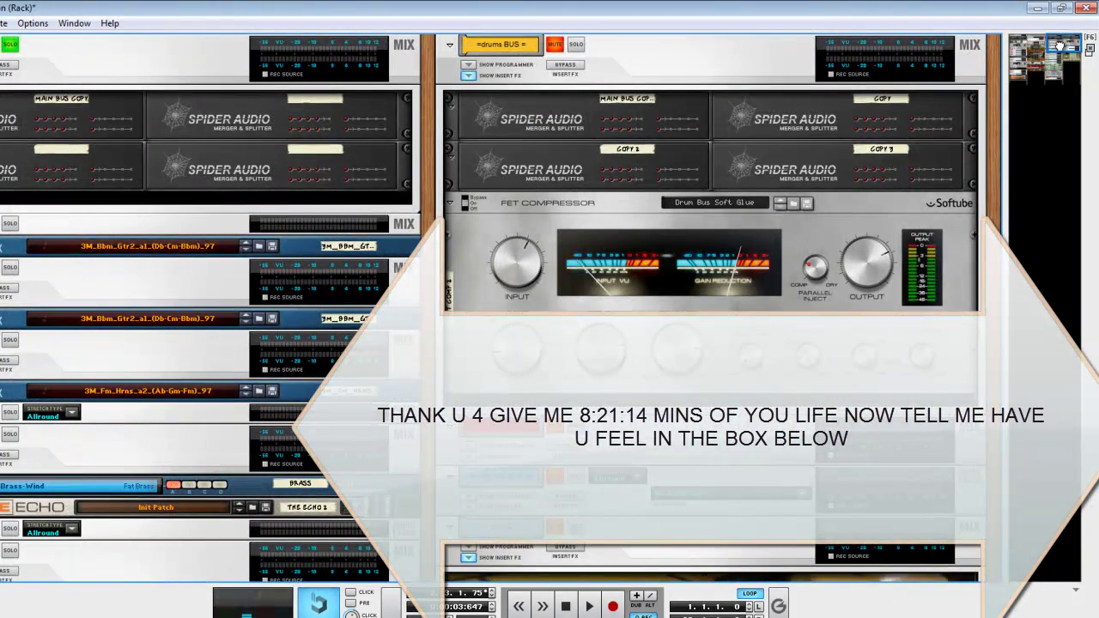
{"action": "left_click_drag", "start_coordinate": [1059, 45], "coordinate": [1015, 43]}
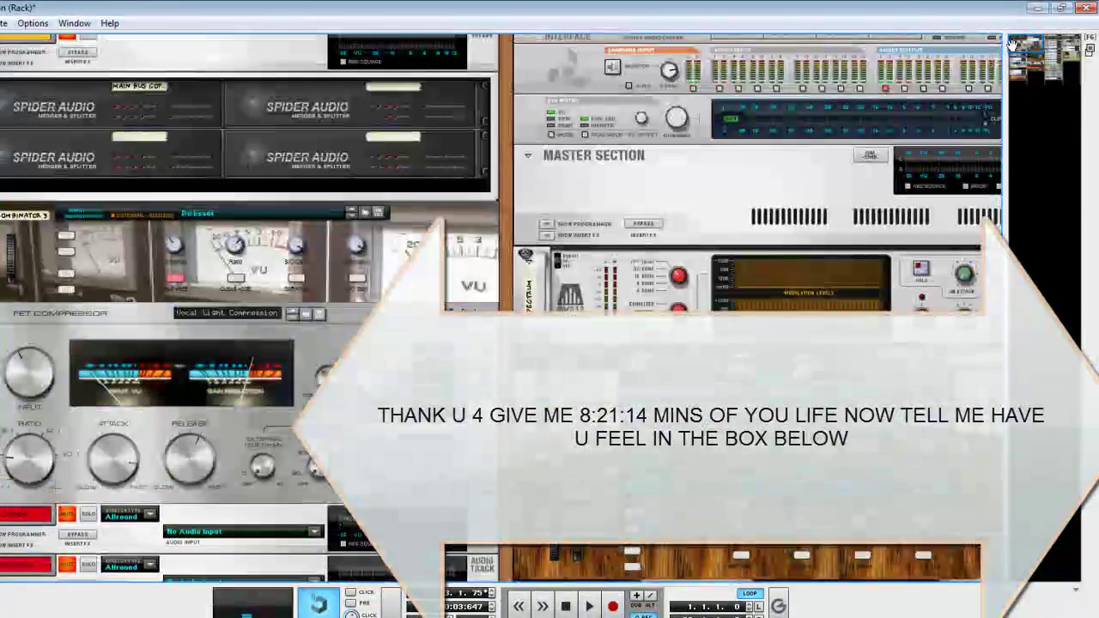